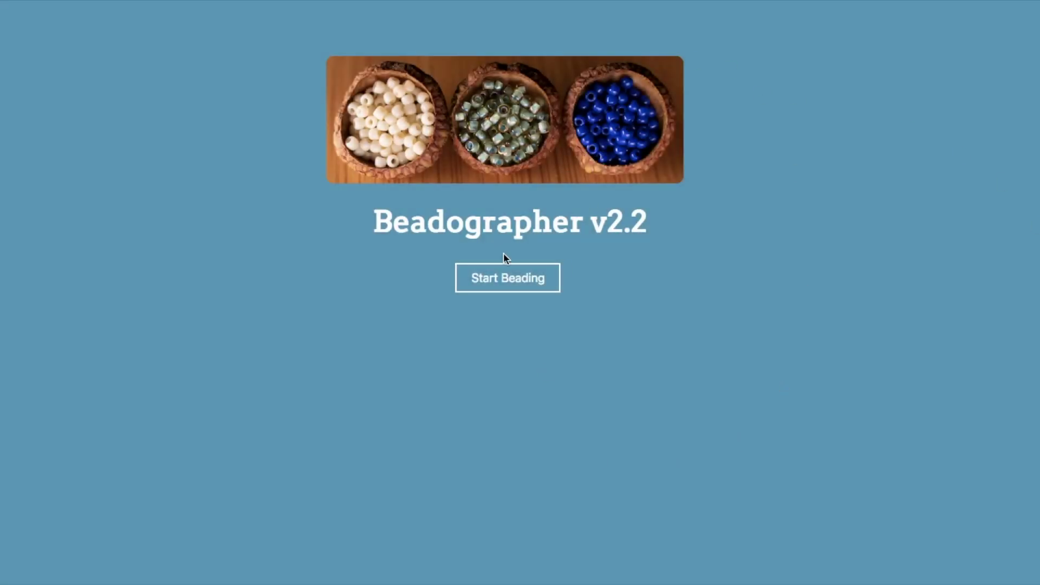
- Enter the app from the welcome page, resume the Chicken pattern, and open the gear main menu
click(493, 282)
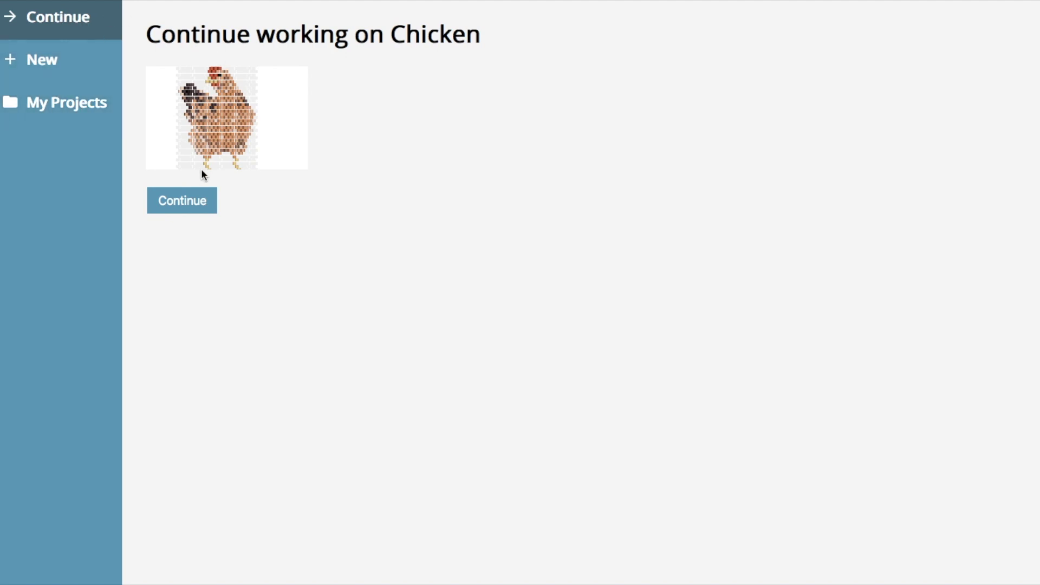
click(190, 210)
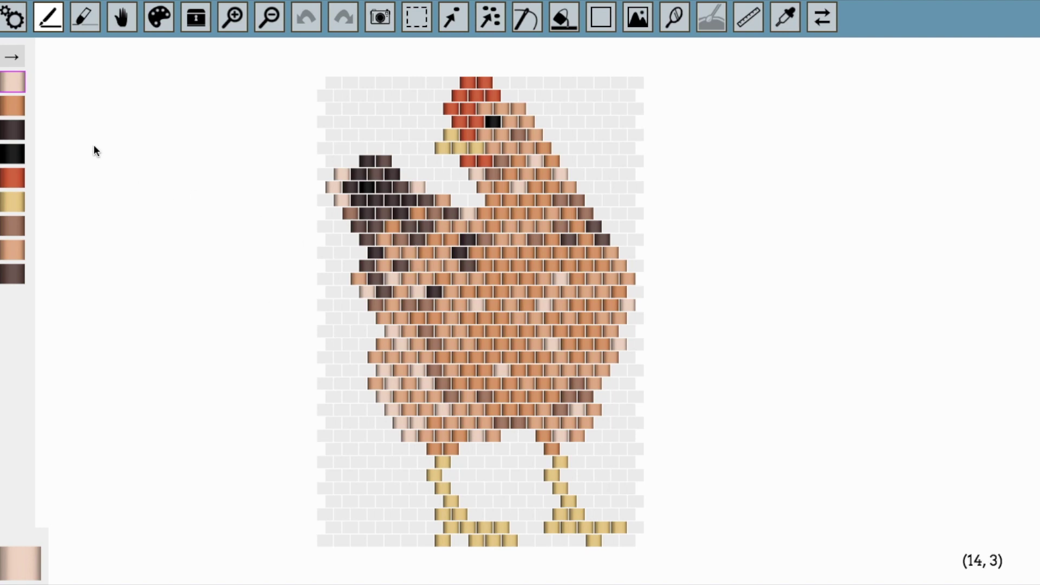
click(19, 22)
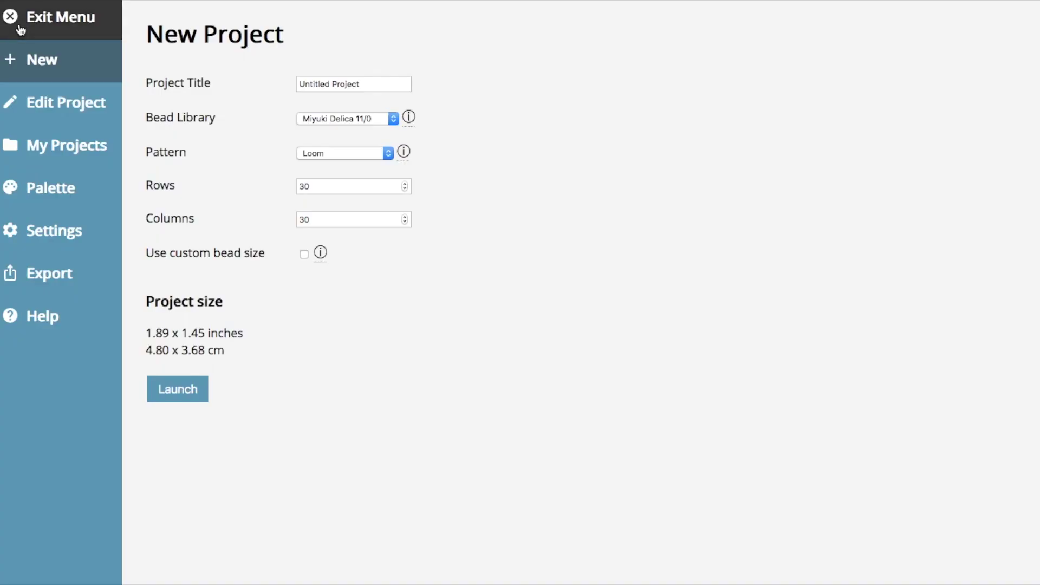
- Go from Chicken's Edit Project page to My Projects and switch the gallery to list view
click(64, 108)
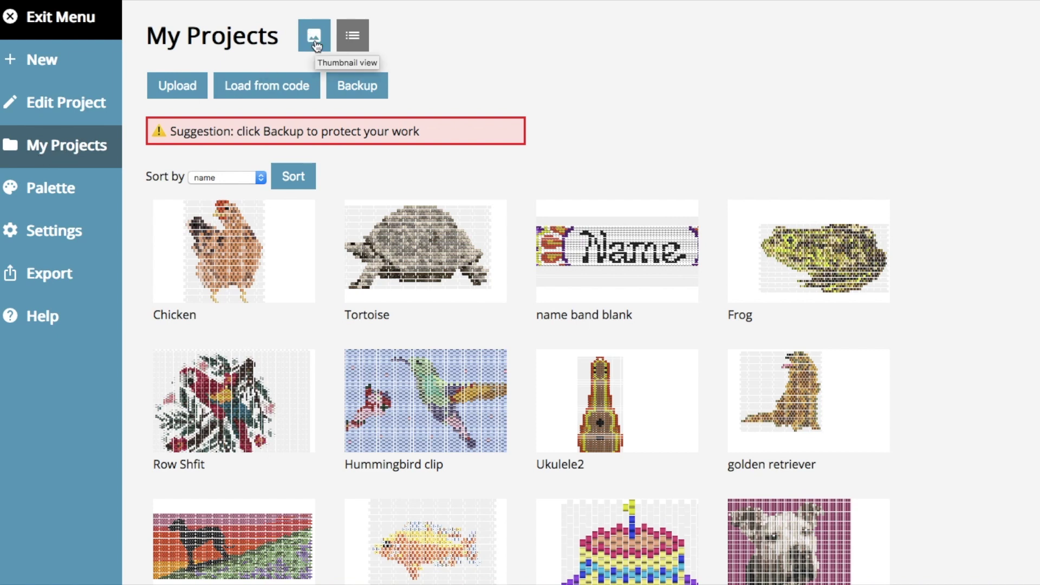
scroll(472, 299, down, 5)
scroll(472, 302, down, 20)
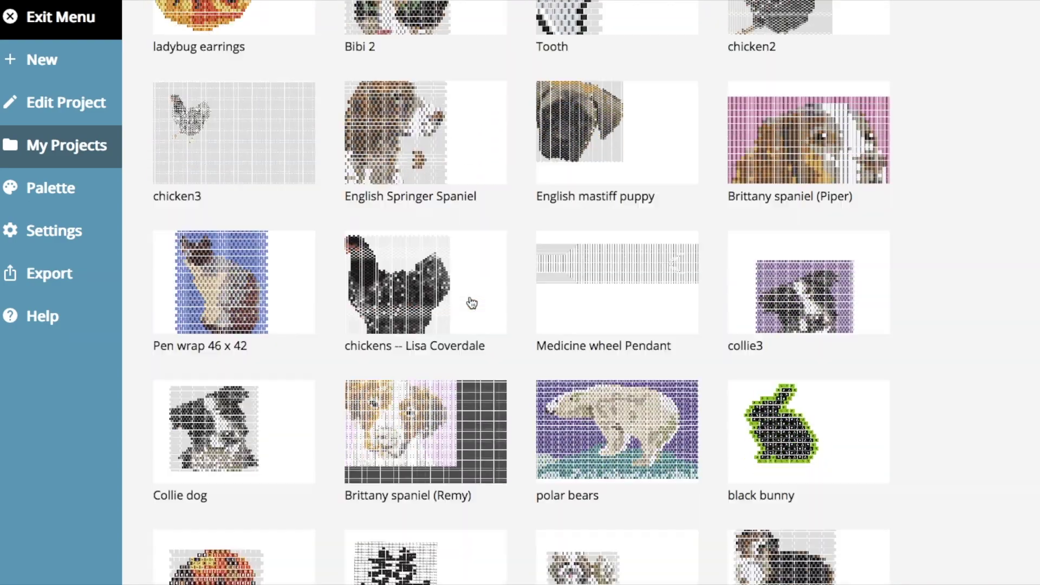
scroll(471, 302, up, 20)
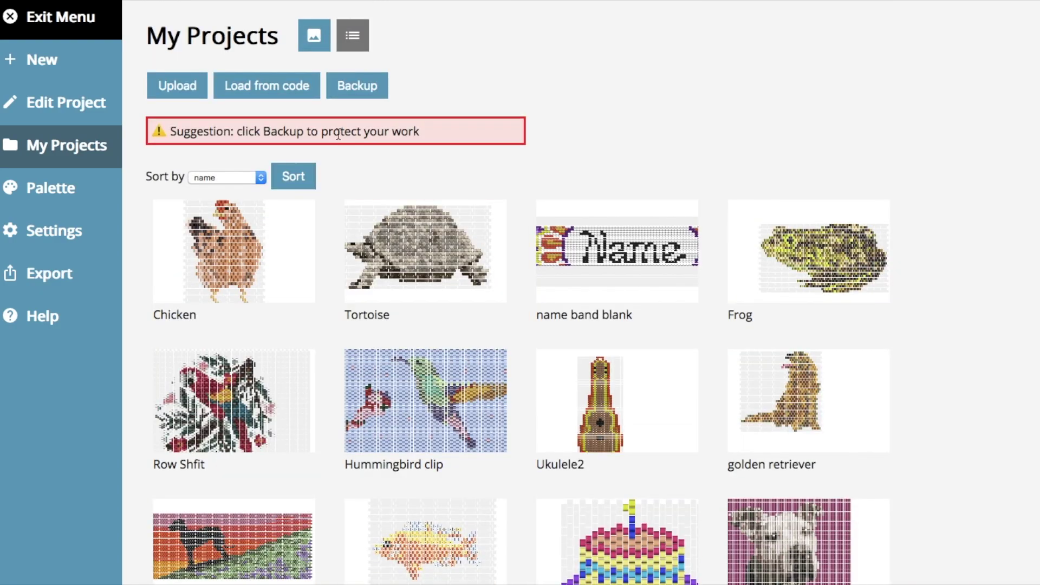
click(354, 36)
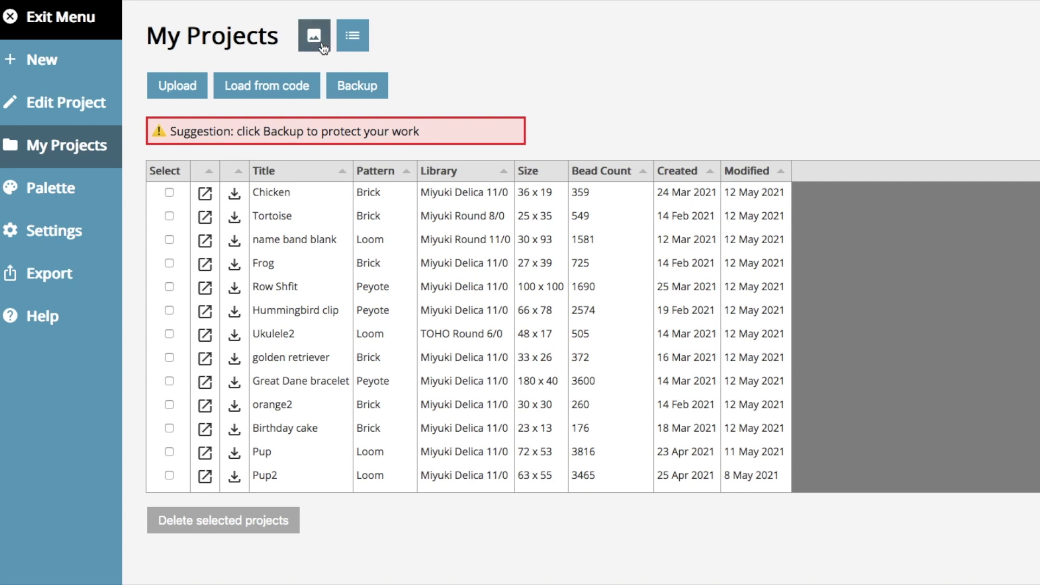
- Select and then deselect Chicken, Tortoise and name band blank, and open Frog in the editor
click(169, 193)
click(169, 216)
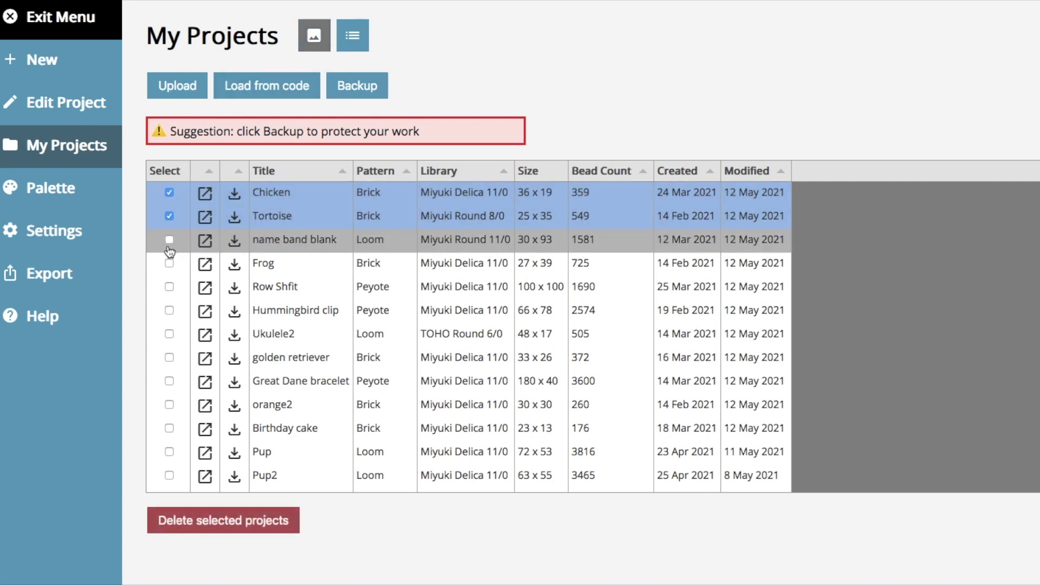
click(169, 241)
click(169, 240)
click(169, 216)
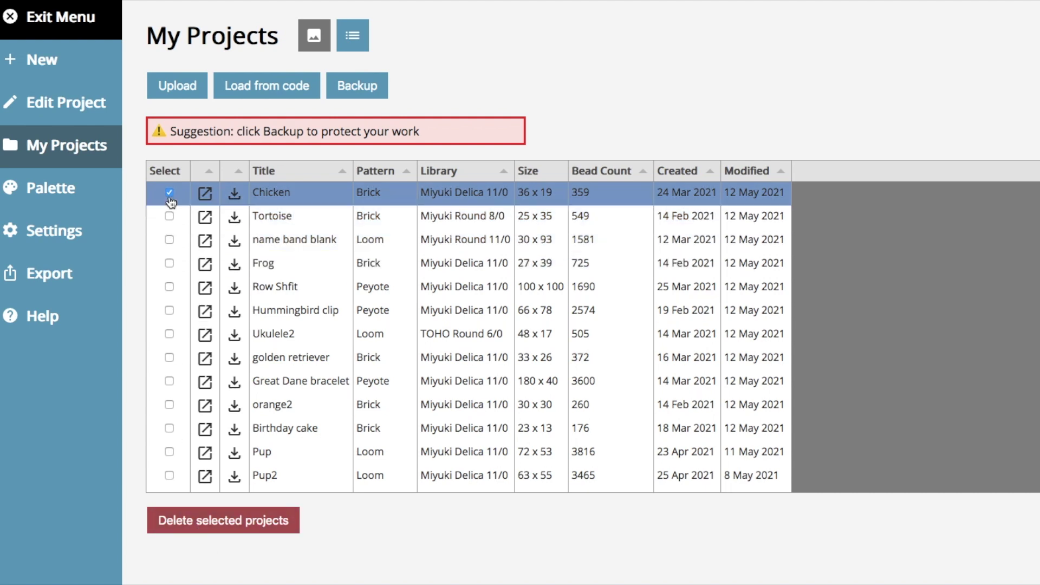
click(169, 193)
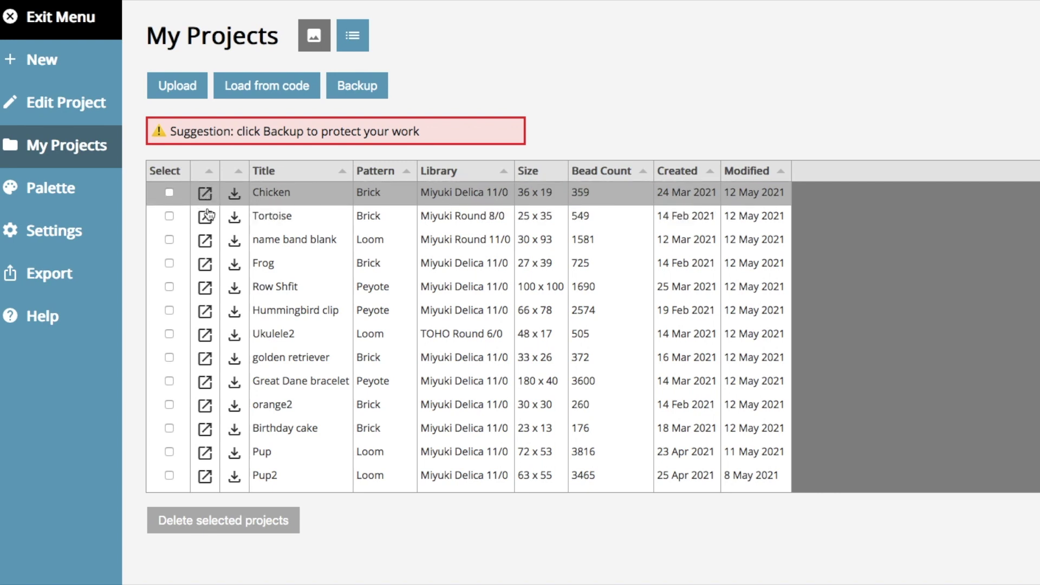
click(206, 265)
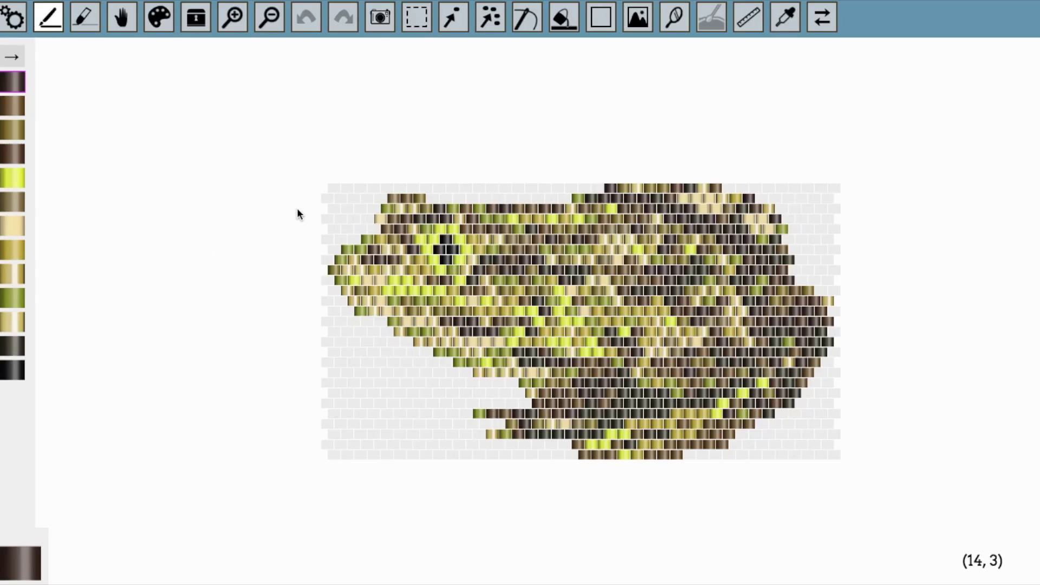
- Back on My Projects, start downloading frog.bead and cancel the Firefox download dialog
click(21, 20)
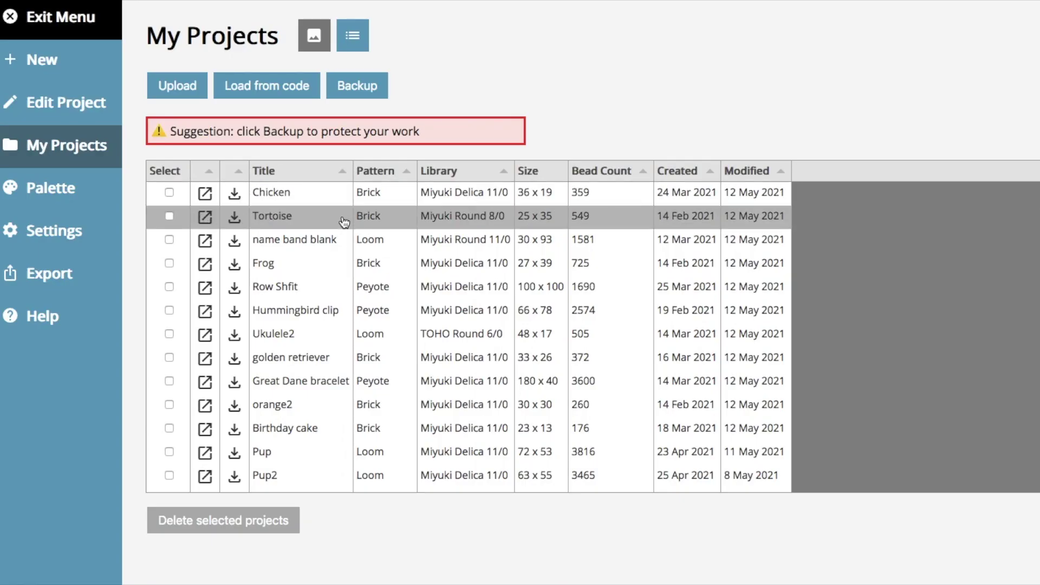
click(234, 264)
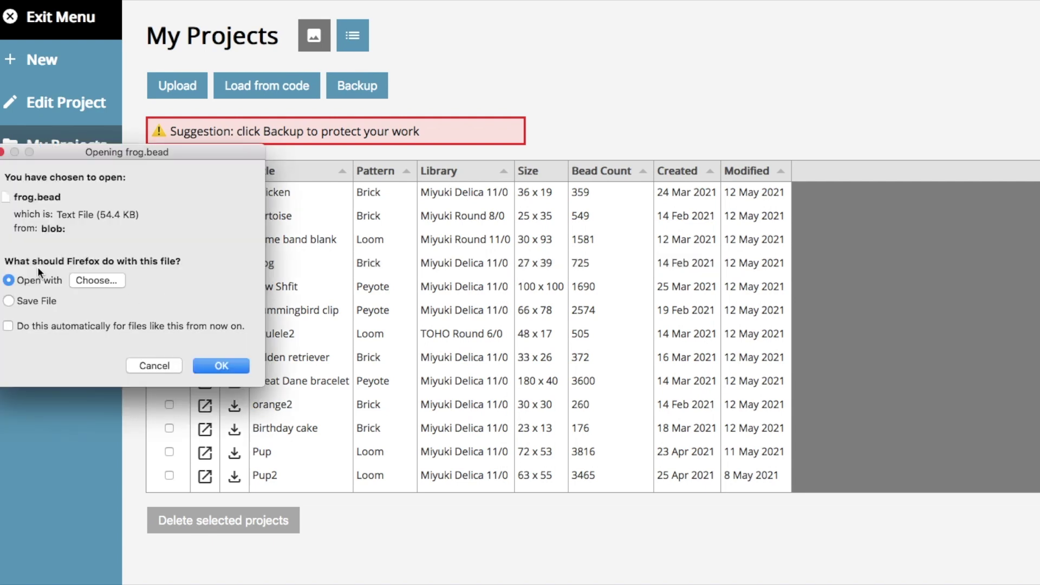
click(166, 364)
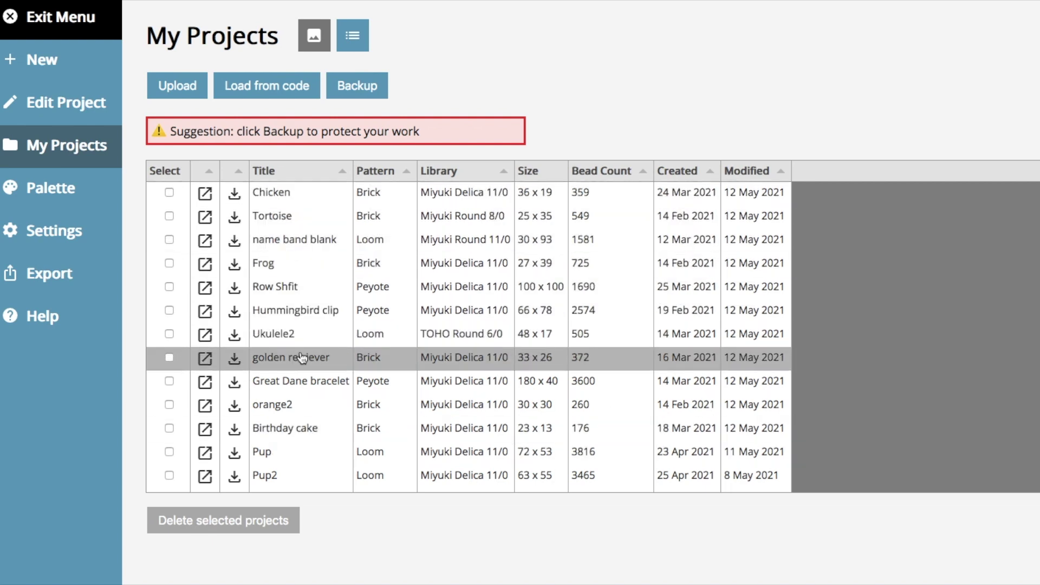
- Fix the project title 'Row Shfit' to read 'Row Shift' in the My Projects table
click(289, 286)
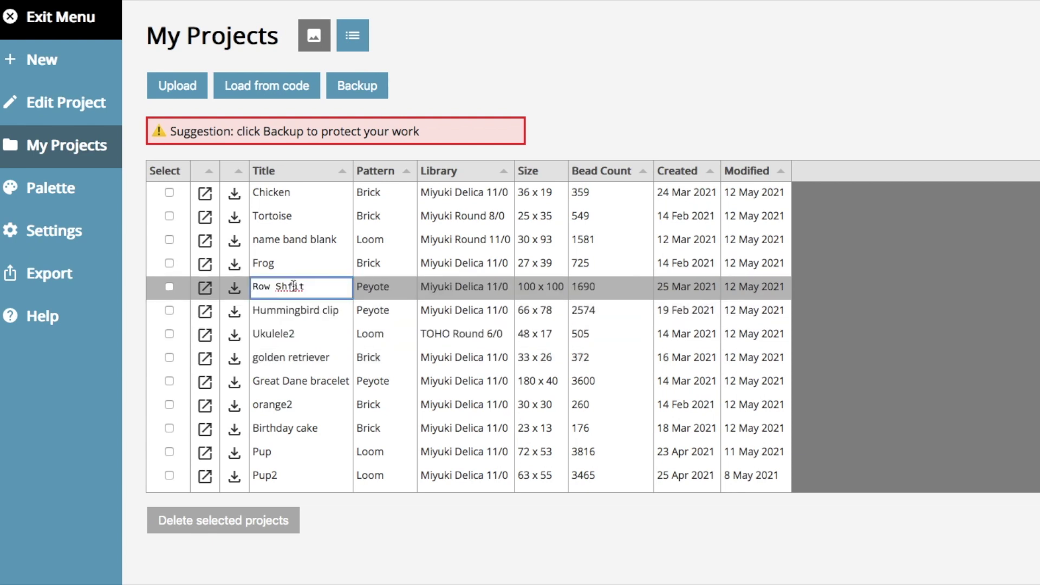
click(298, 286)
key(BackSpace)
key(BackSpace)
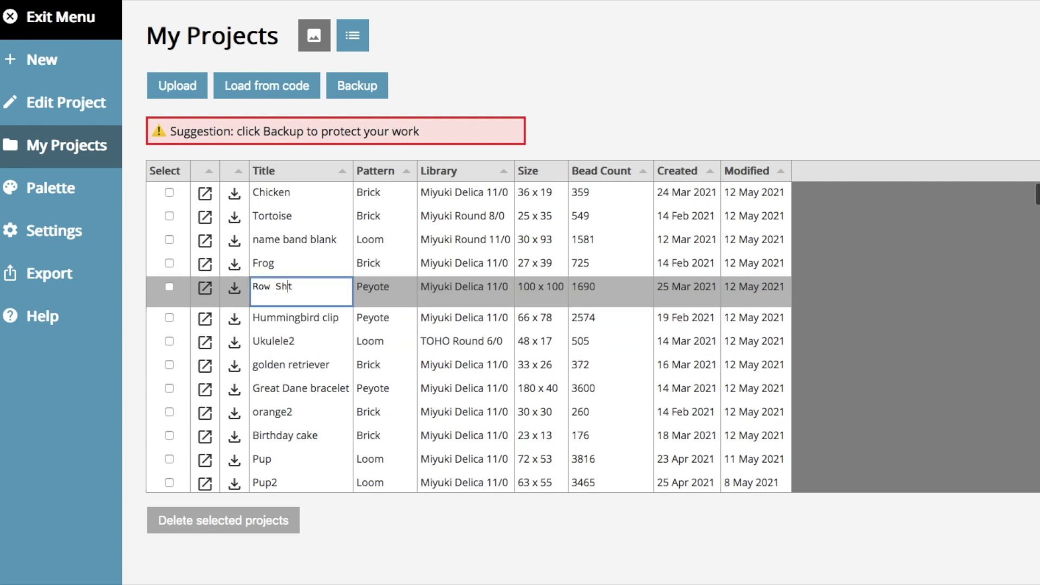
text(if)
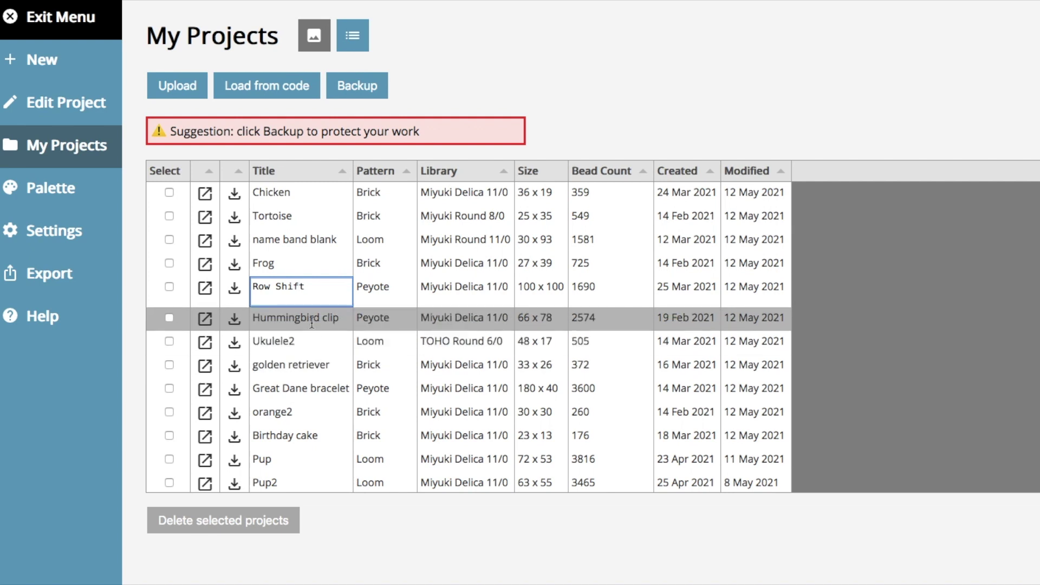
key(Return)
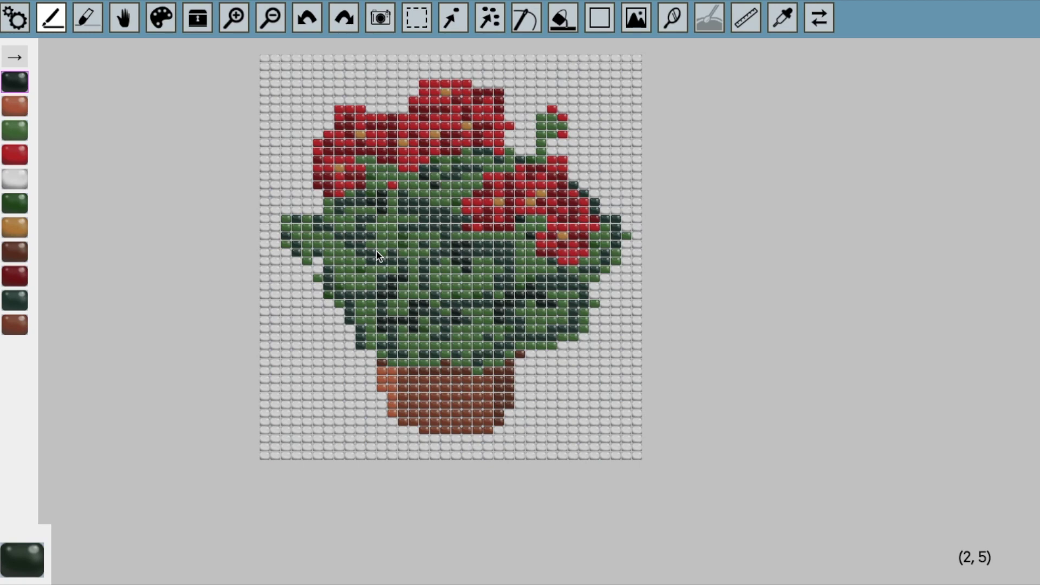
- Auto-assign letter symbols to all palette colours and return to the bead editor
click(25, 30)
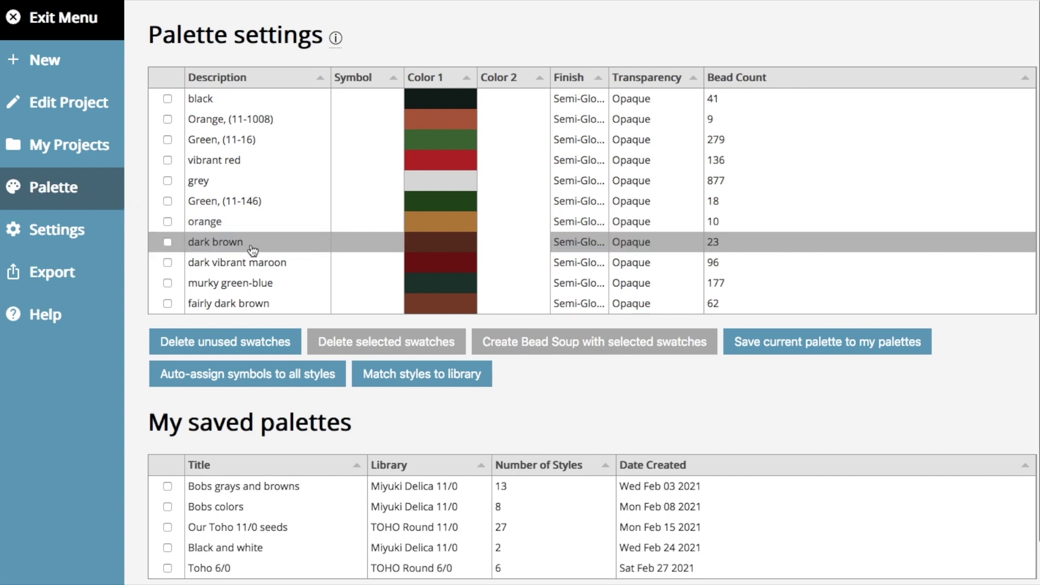
click(247, 383)
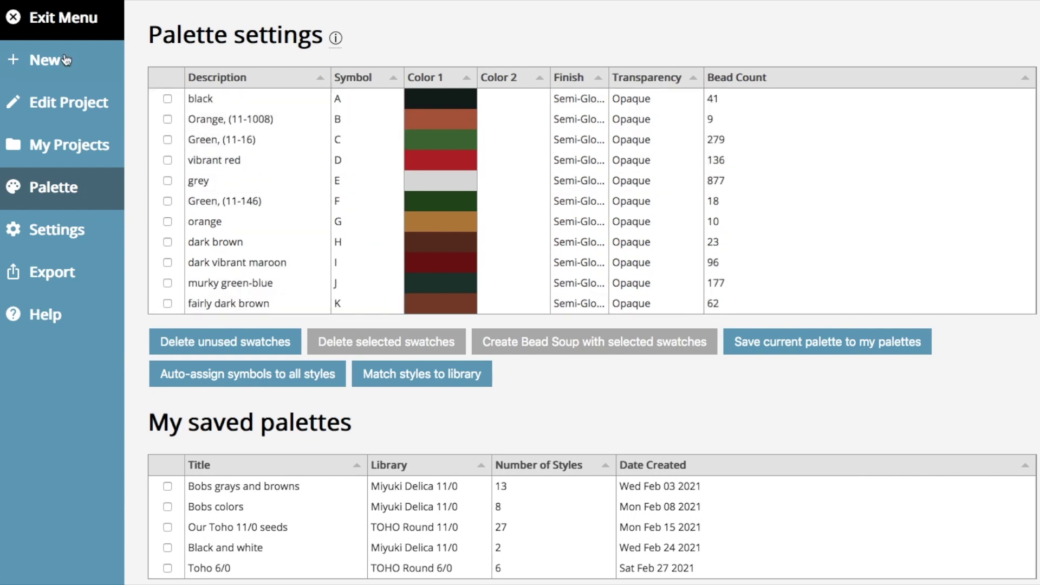
click(60, 19)
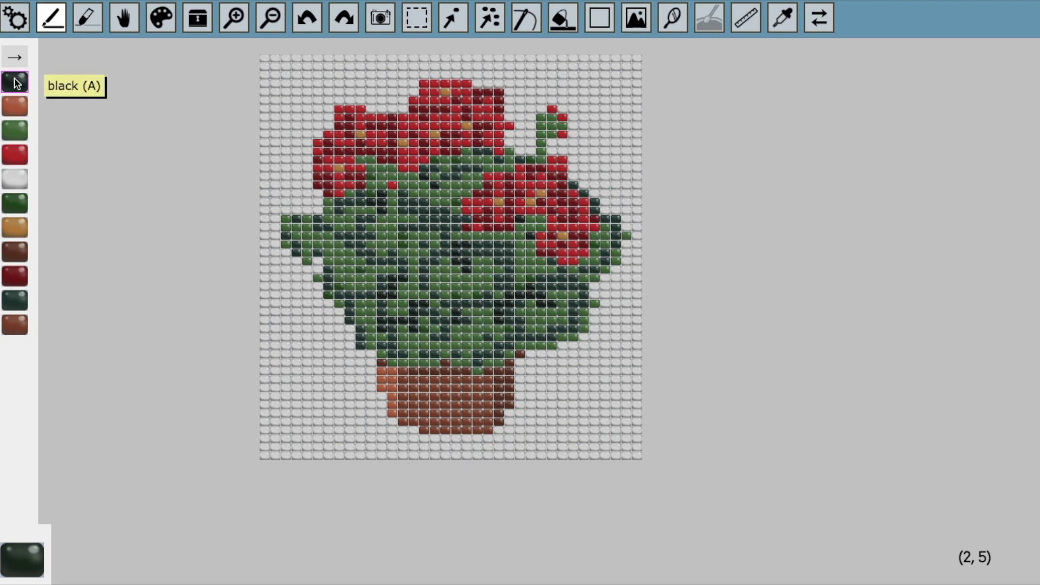
- Reorder the swatches: black to sixth, orange-brown to seventh, dark maroon to fourth, brown to eighth
drag(15, 82, 16, 203)
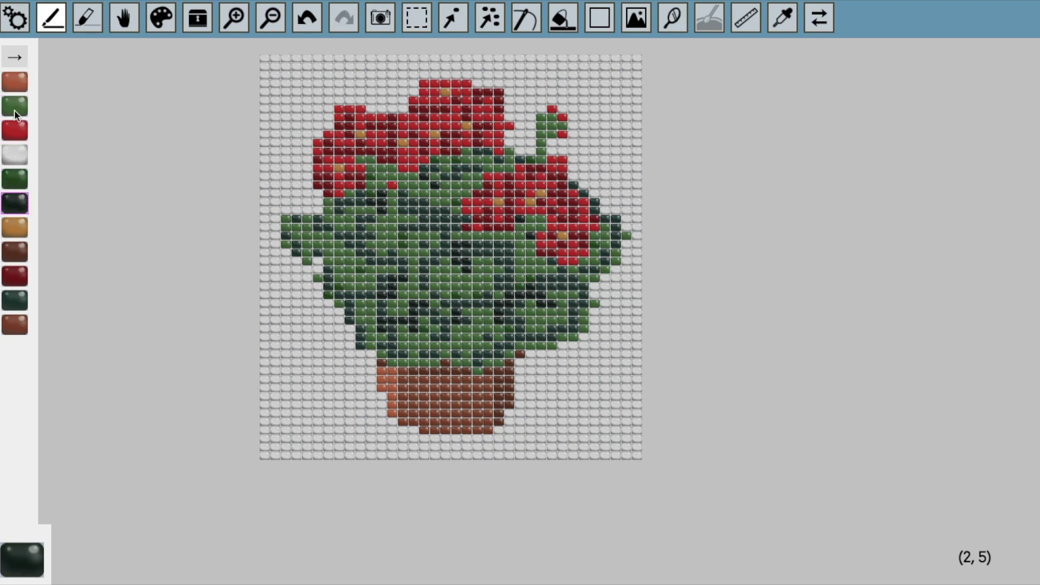
drag(18, 91, 16, 226)
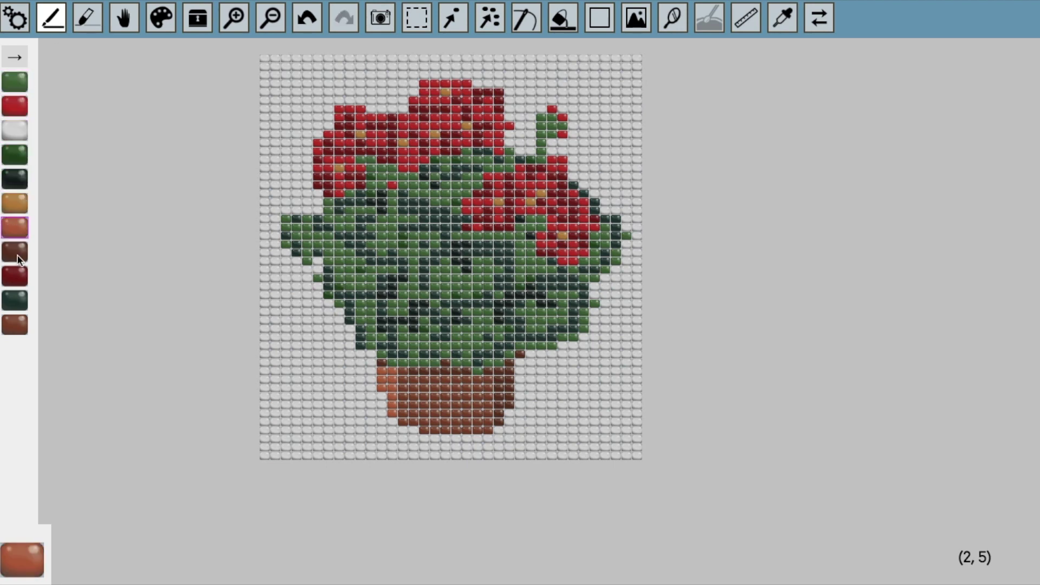
drag(19, 279, 15, 155)
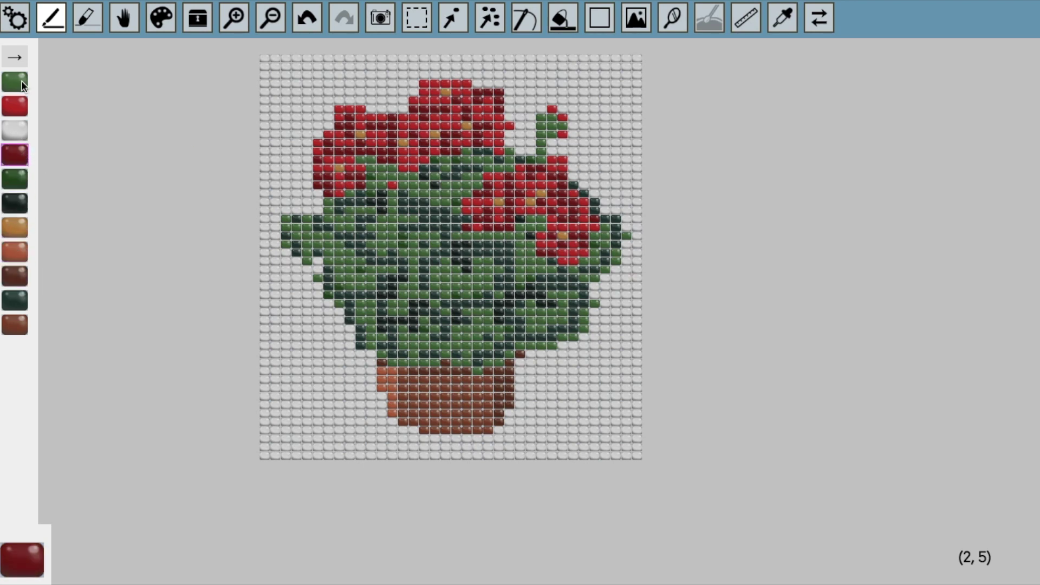
drag(18, 326, 18, 252)
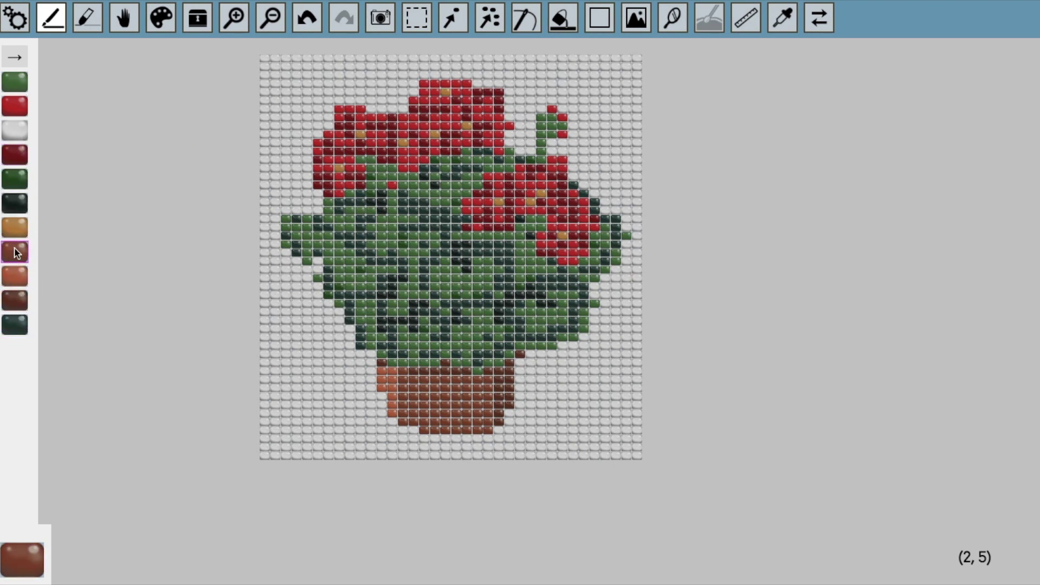
- Change the orange swatch's symbol from G to O and save it
double_click(18, 229)
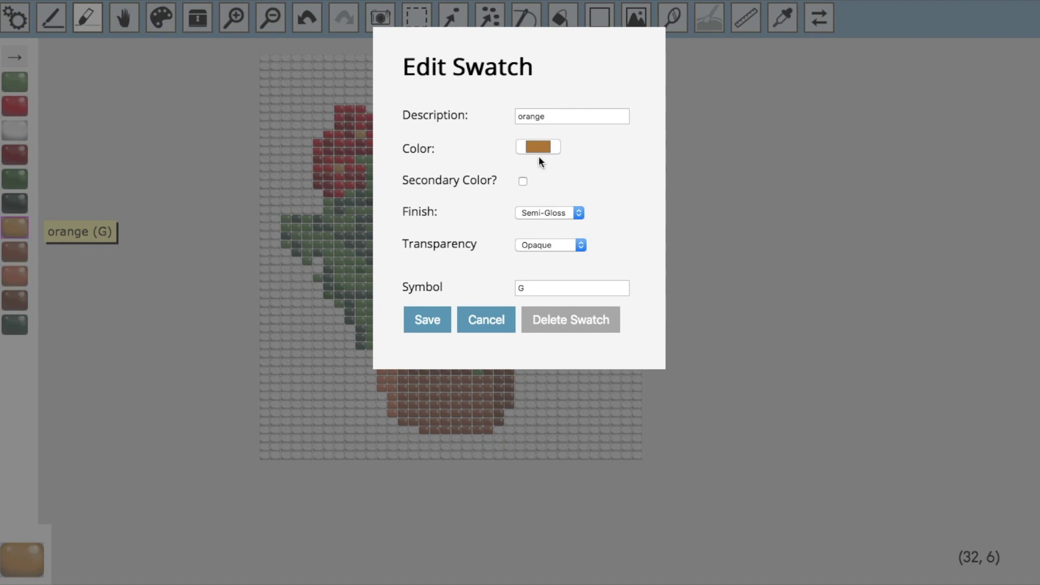
double_click(527, 285)
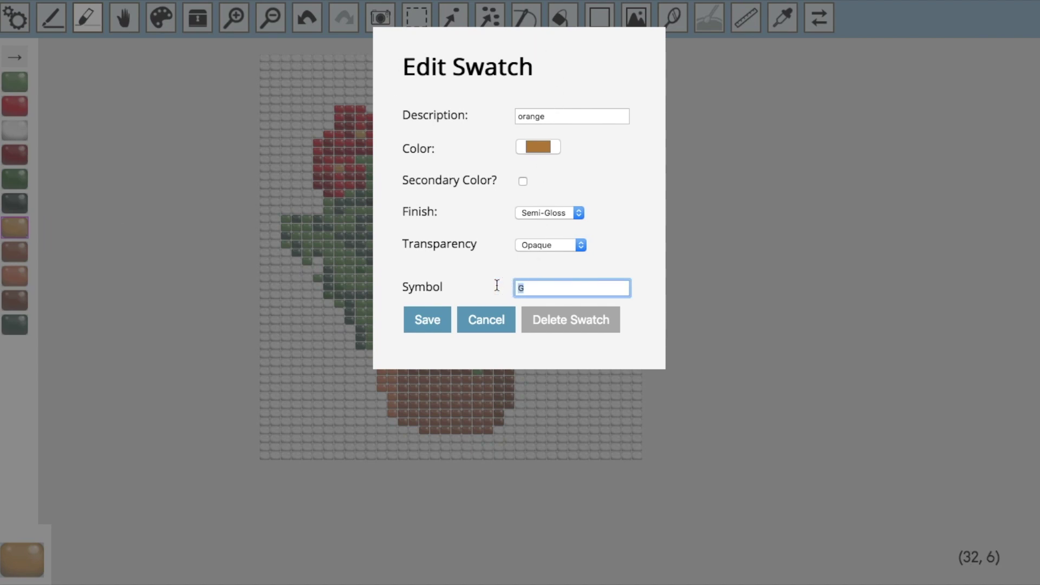
text(O)
click(431, 324)
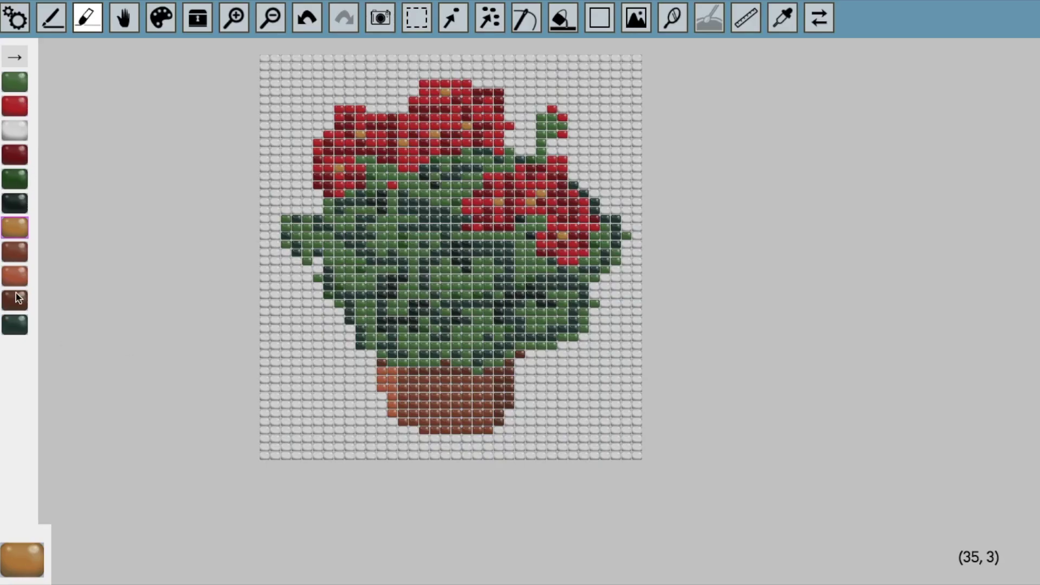
click(19, 27)
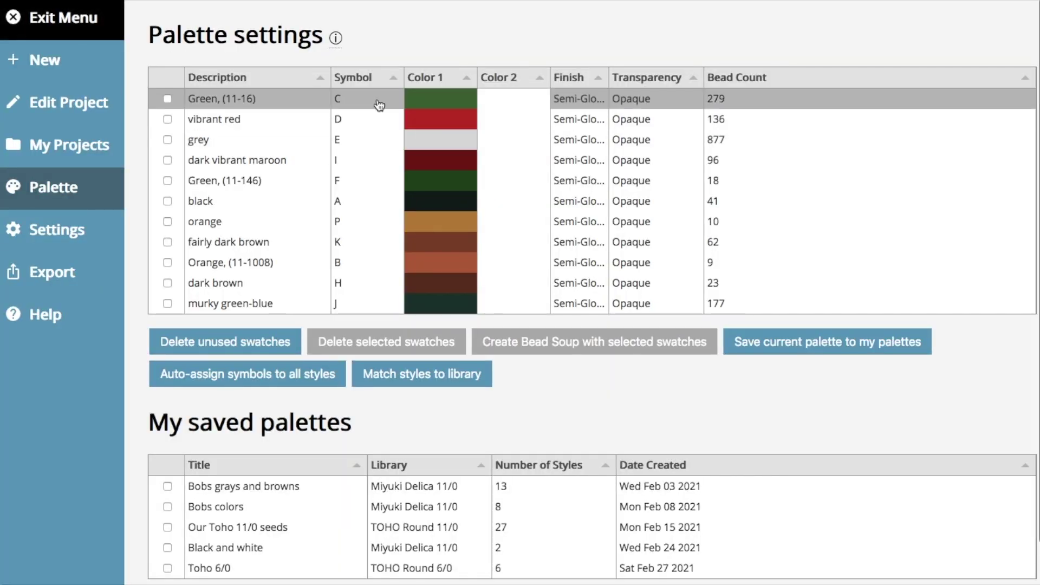
- Set symbols A for Green (11-16) and B for vibrant red, then auto-assign sequential symbols to all colours
click(343, 100)
text(A)
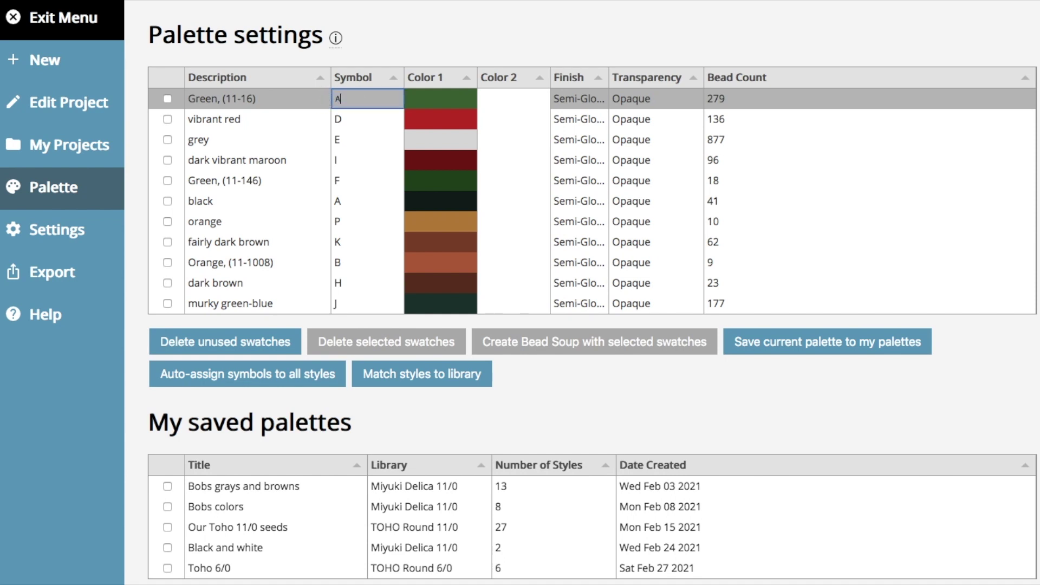
key(Return)
text(B)
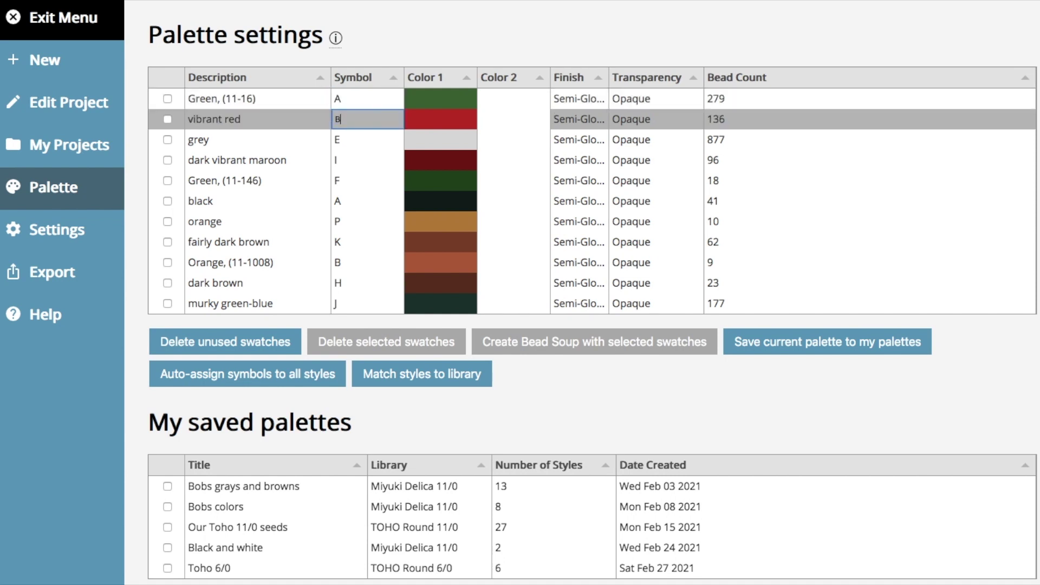
key(Return)
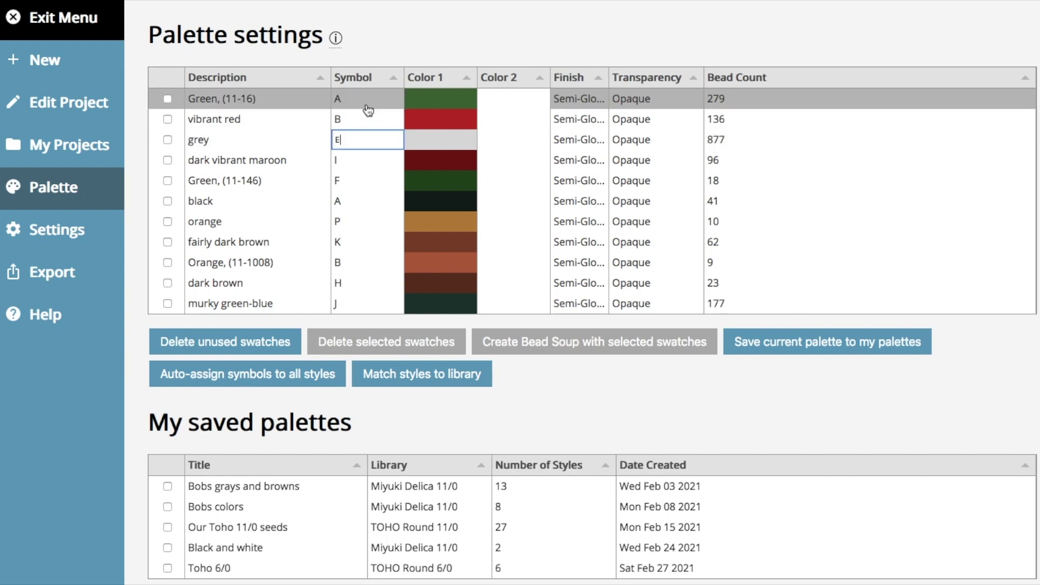
click(225, 381)
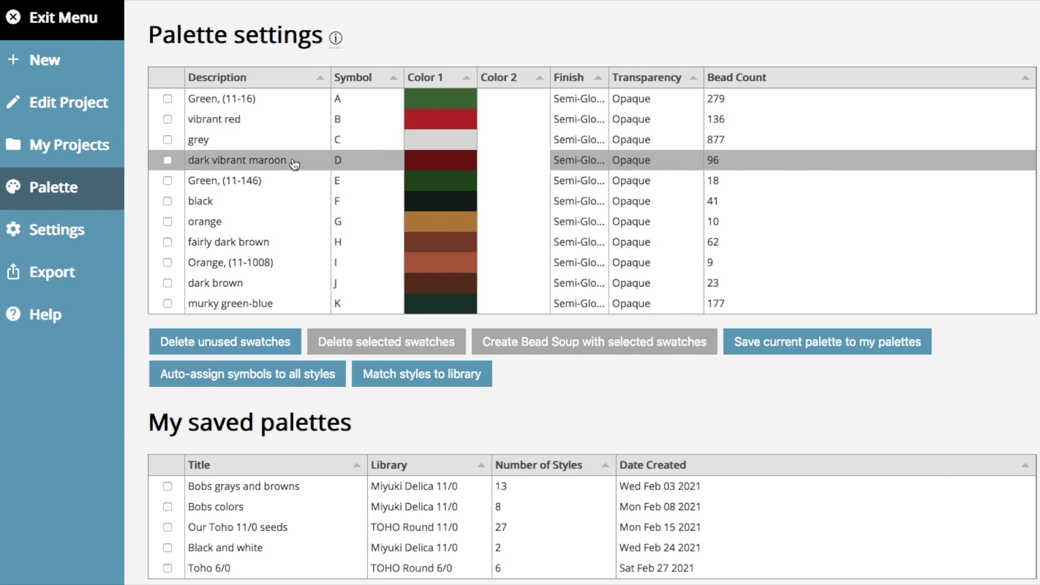
click(82, 21)
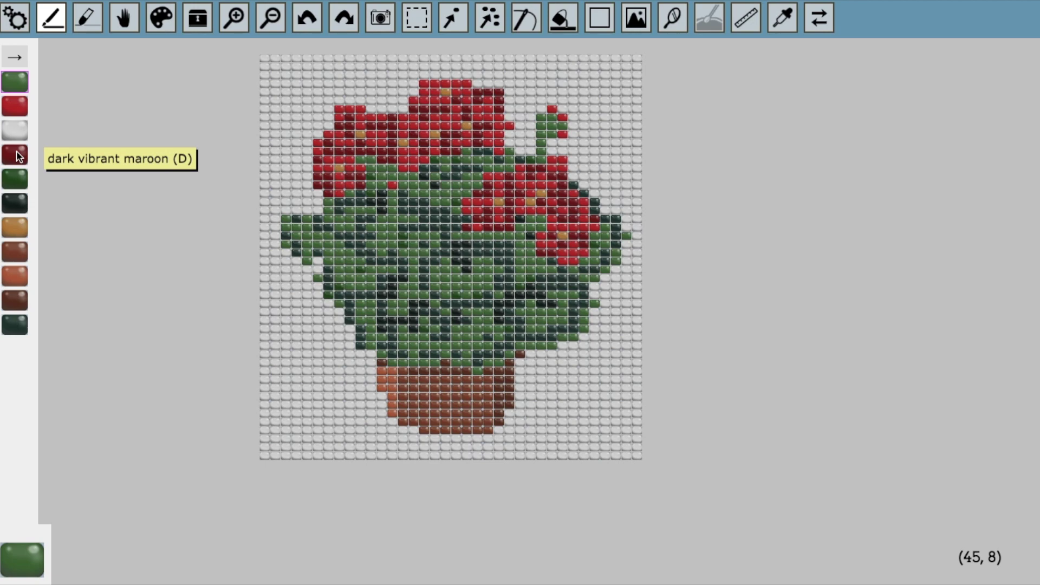
click(15, 25)
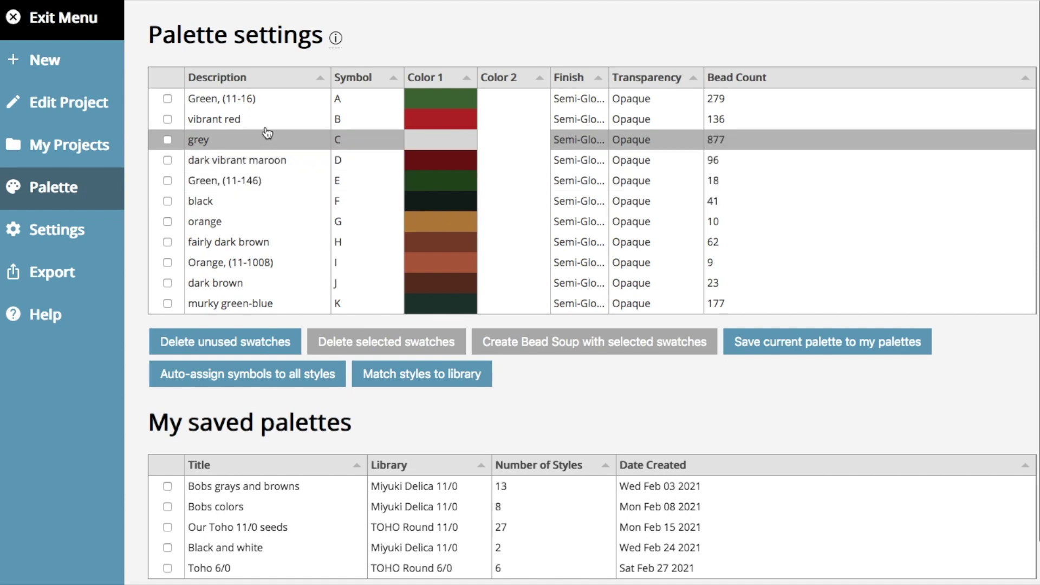
click(400, 378)
click(485, 144)
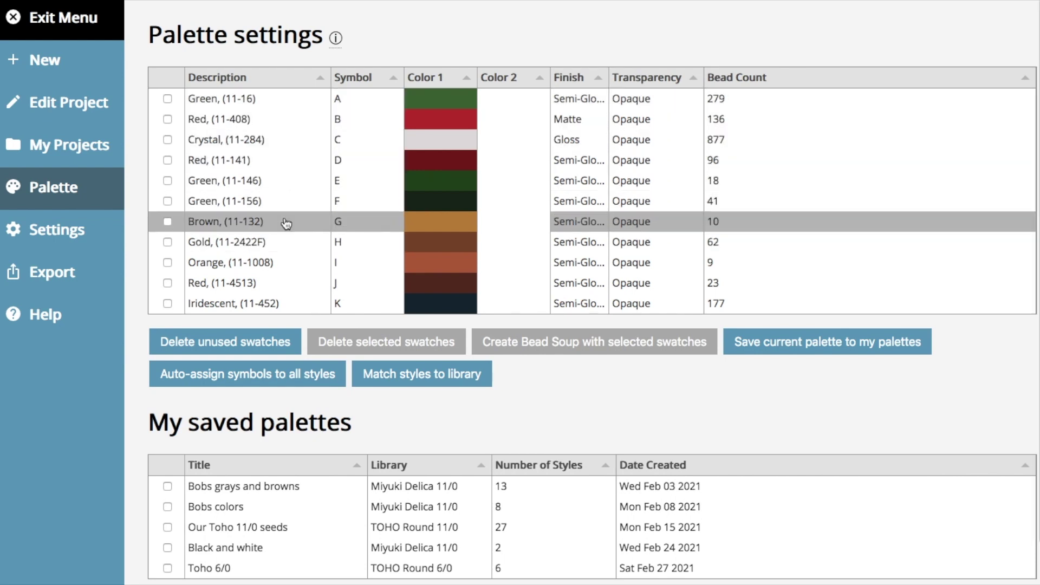
click(87, 27)
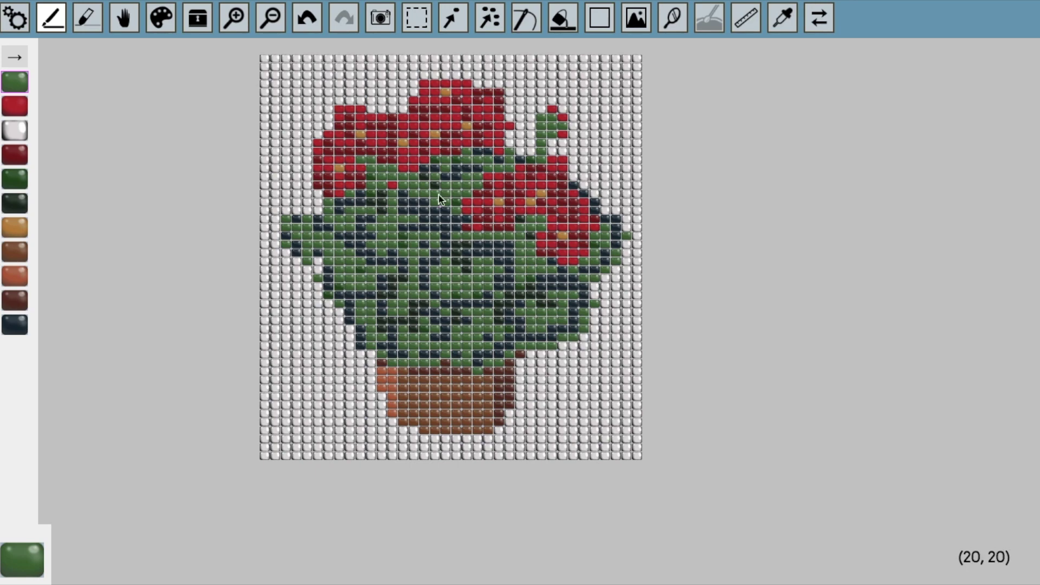
click(306, 22)
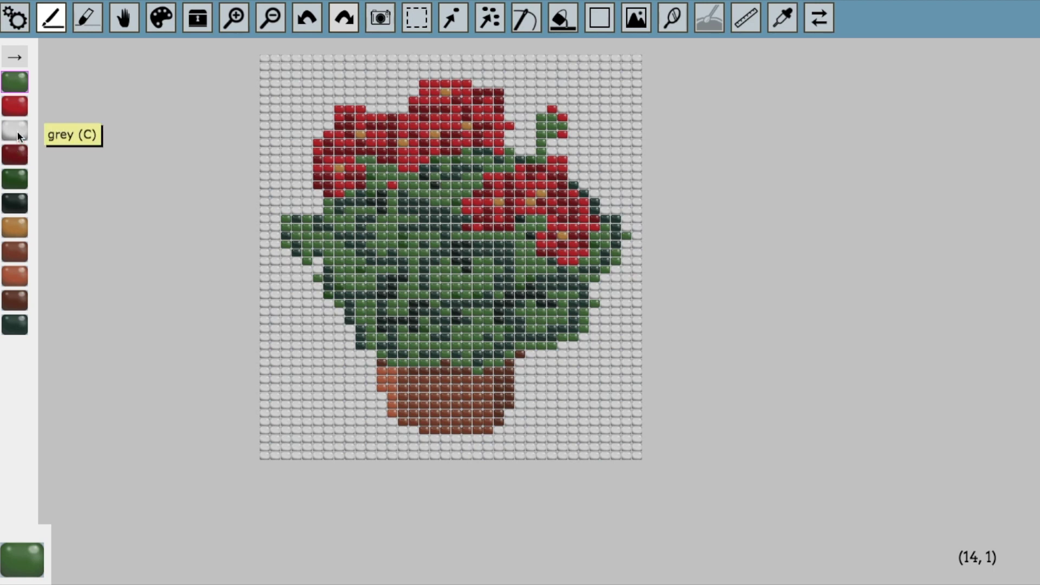
click(15, 18)
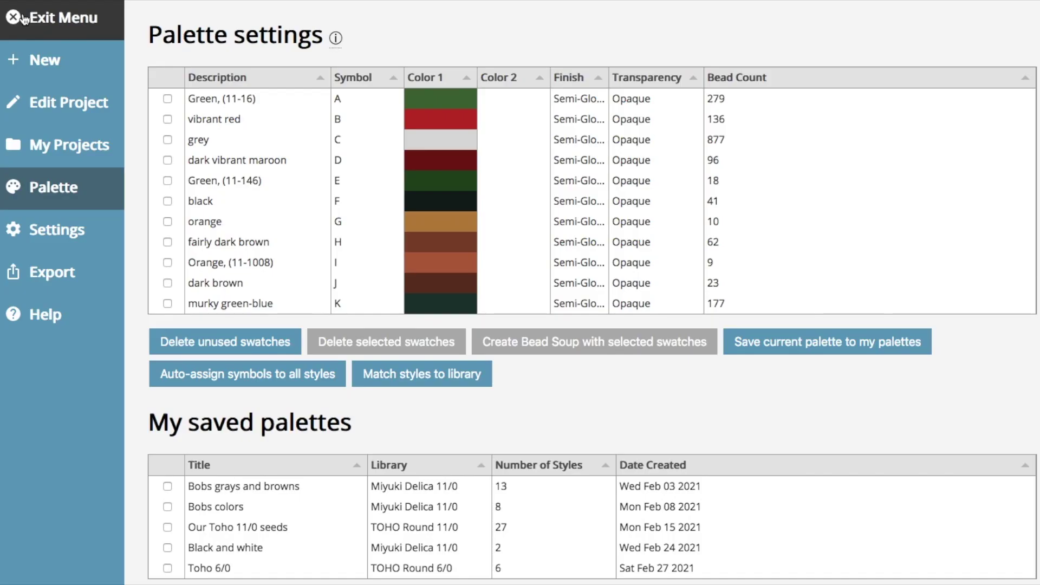
- Match palette colours to library bead names, confirm the overwrite, and select the grays and browns palette
click(419, 379)
click(488, 155)
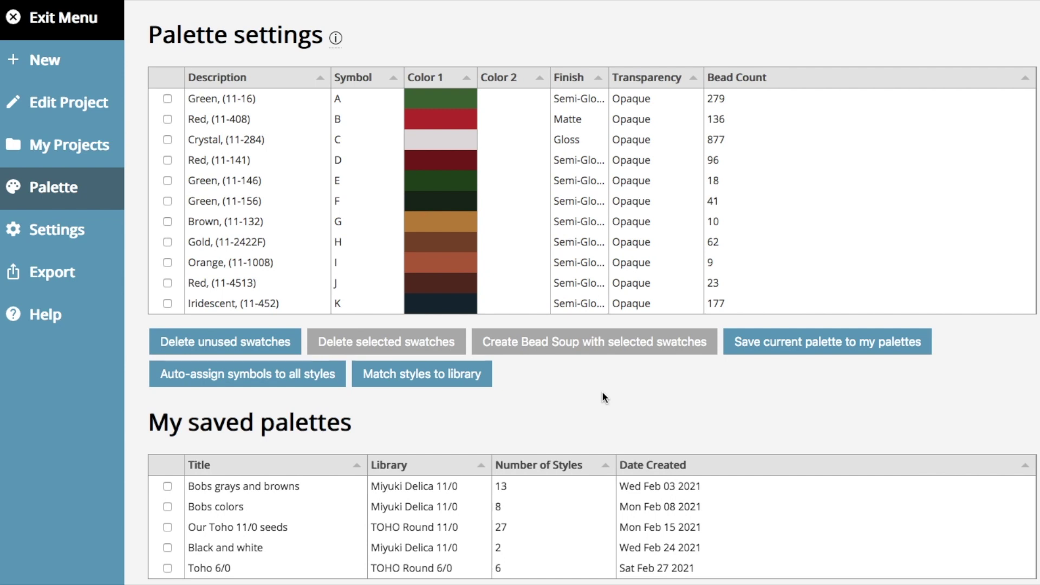
scroll(603, 391, down, 2)
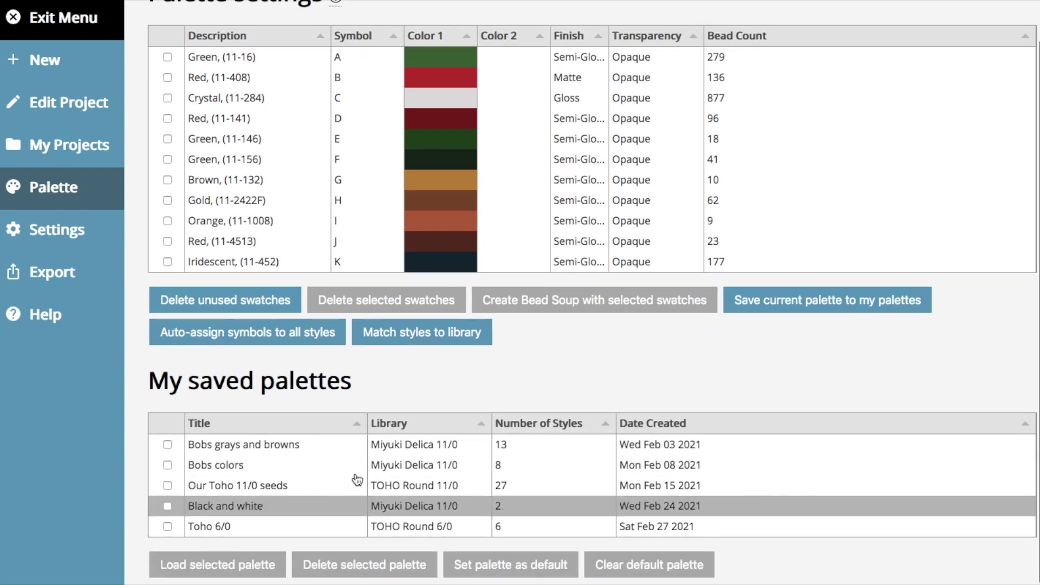
click(167, 445)
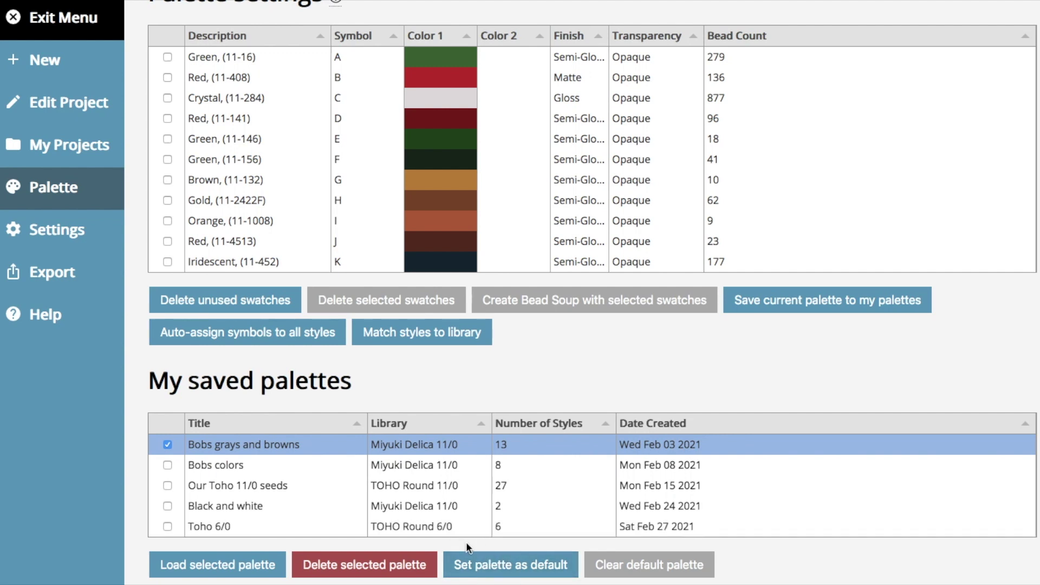
- Deselect the grays palette, launch a new 30 × 30 loom project, and expand then collapse the extra default colours
click(168, 445)
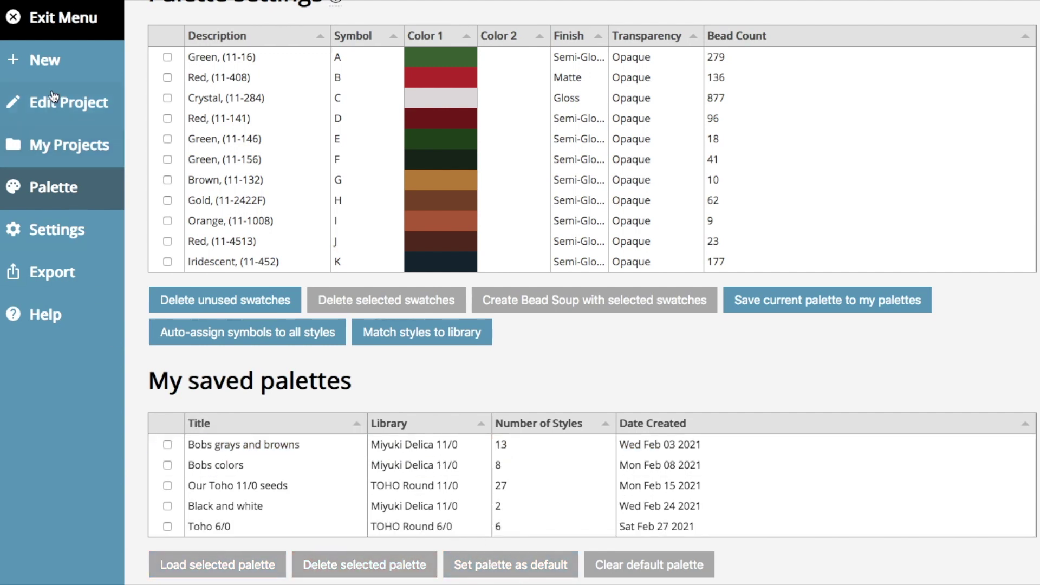
click(66, 71)
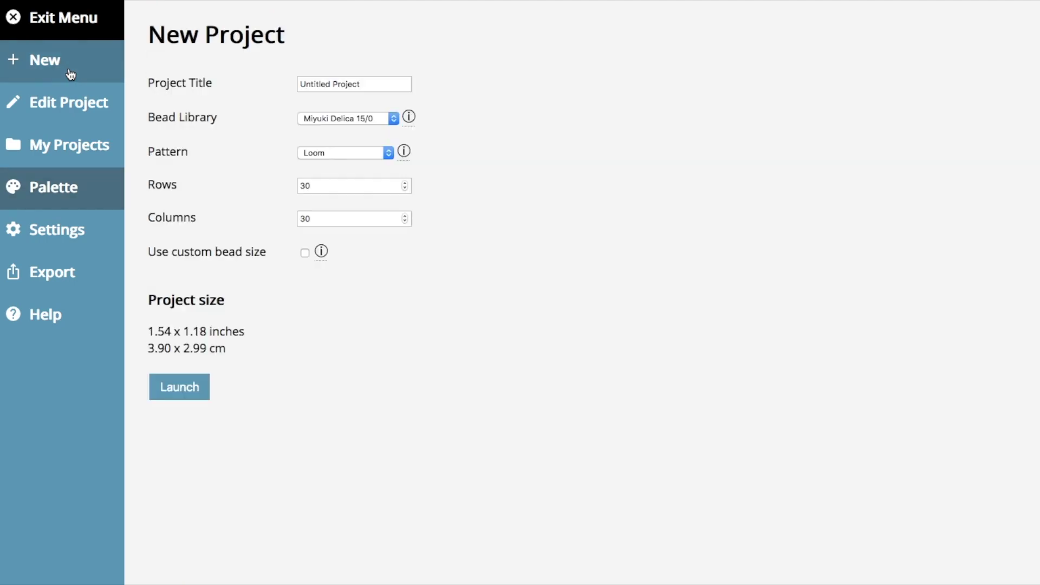
click(181, 391)
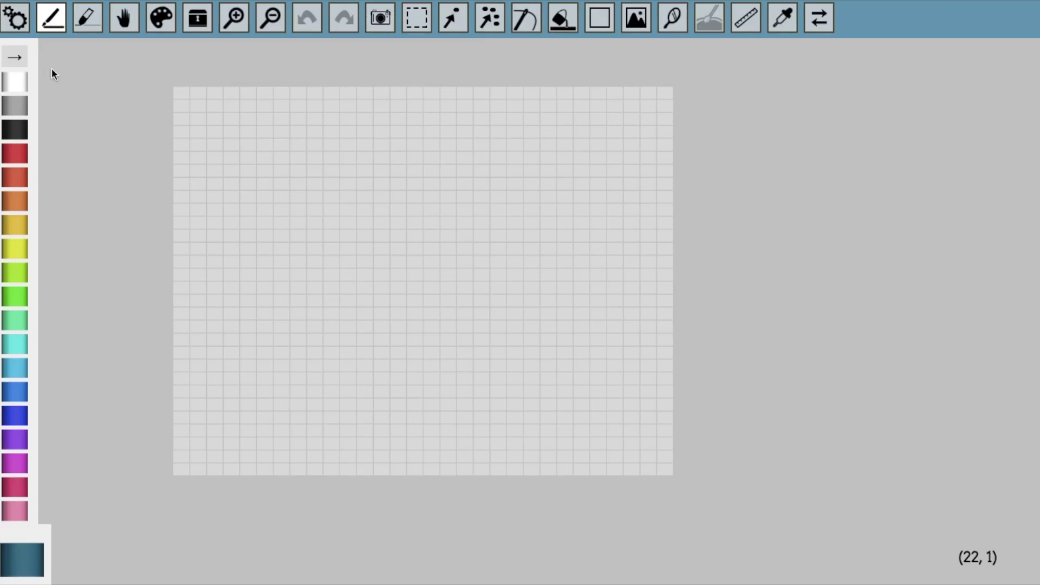
click(15, 57)
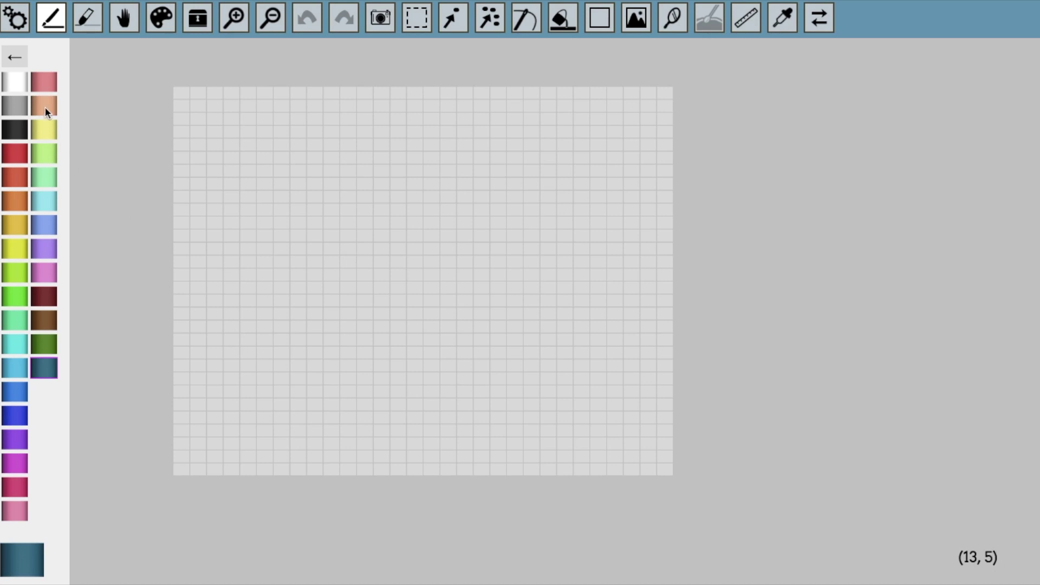
click(16, 57)
- Set the grays and browns palette as default and launch a new project to check it
click(16, 23)
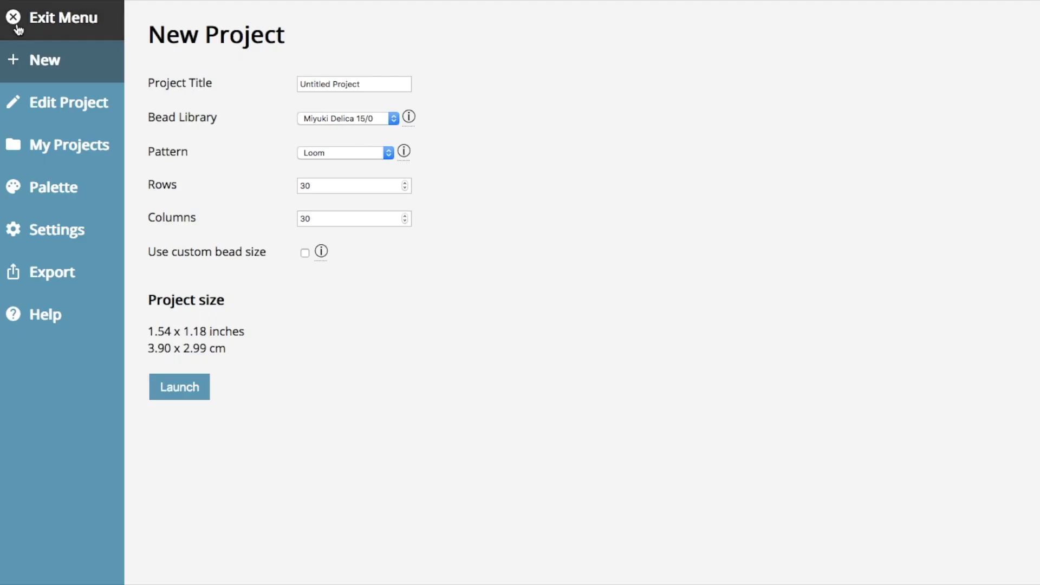
click(54, 202)
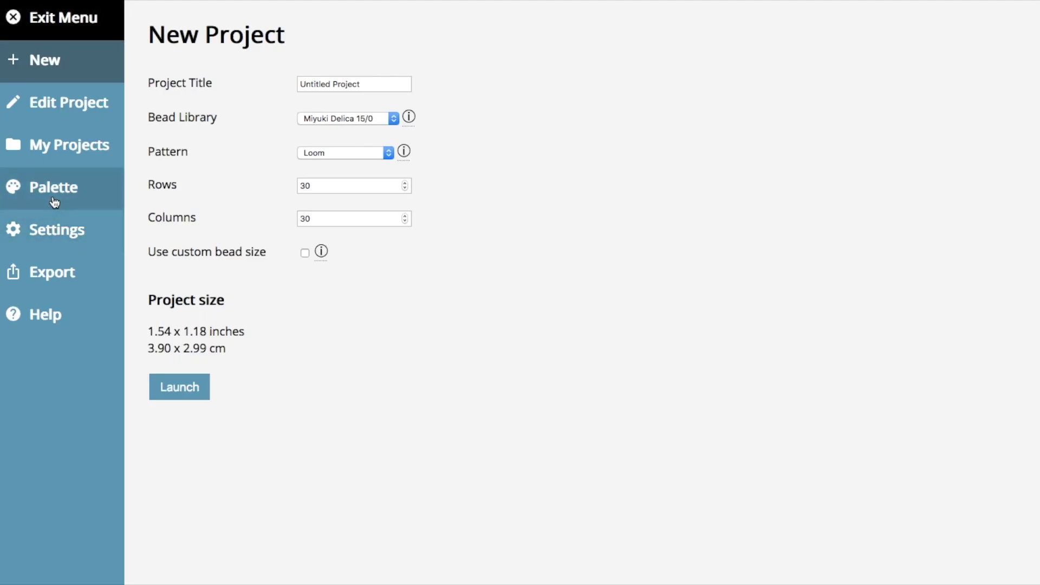
scroll(510, 496, down, 3)
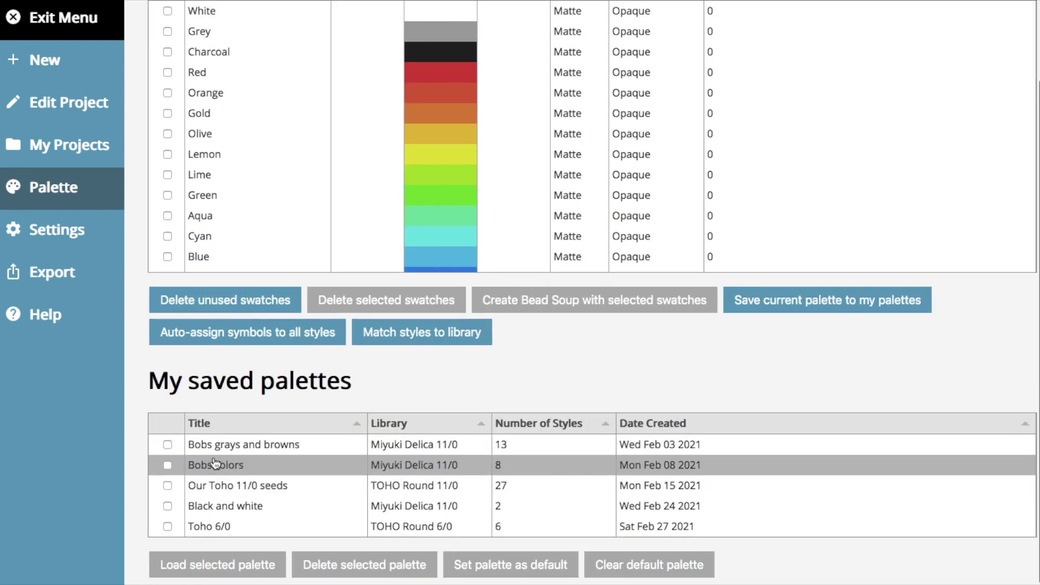
click(167, 444)
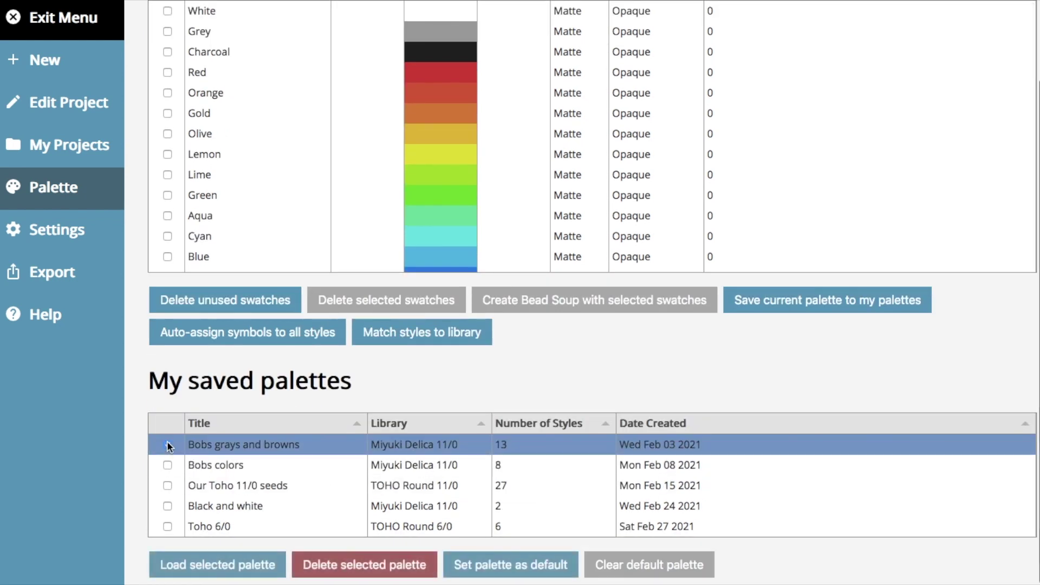
click(496, 566)
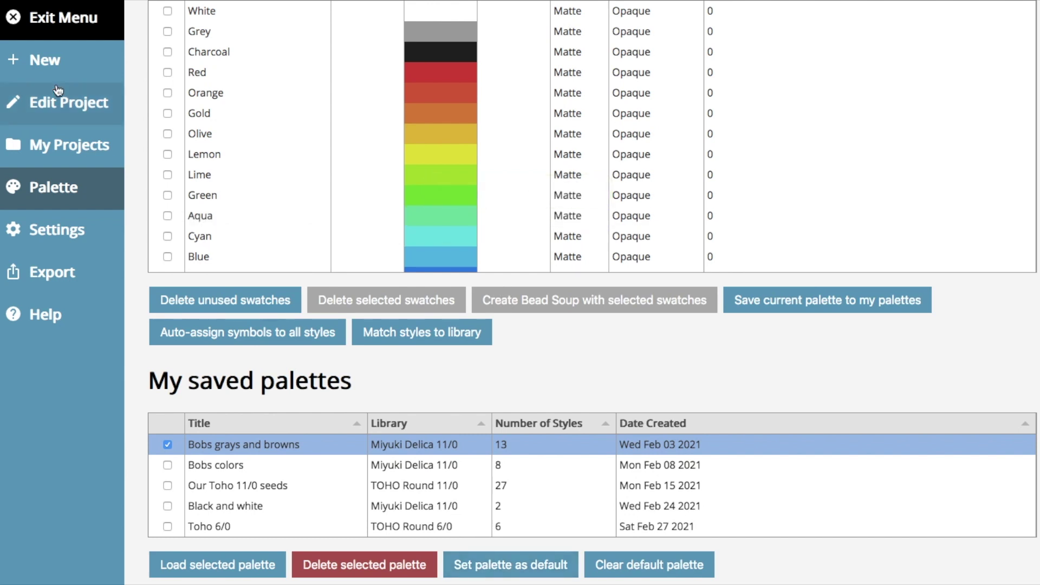
click(45, 61)
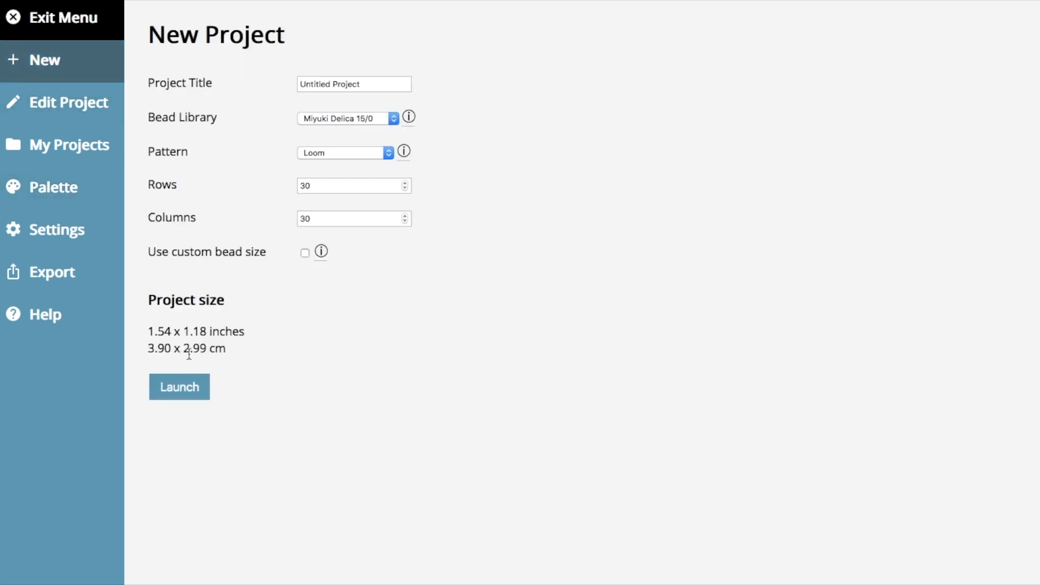
click(184, 385)
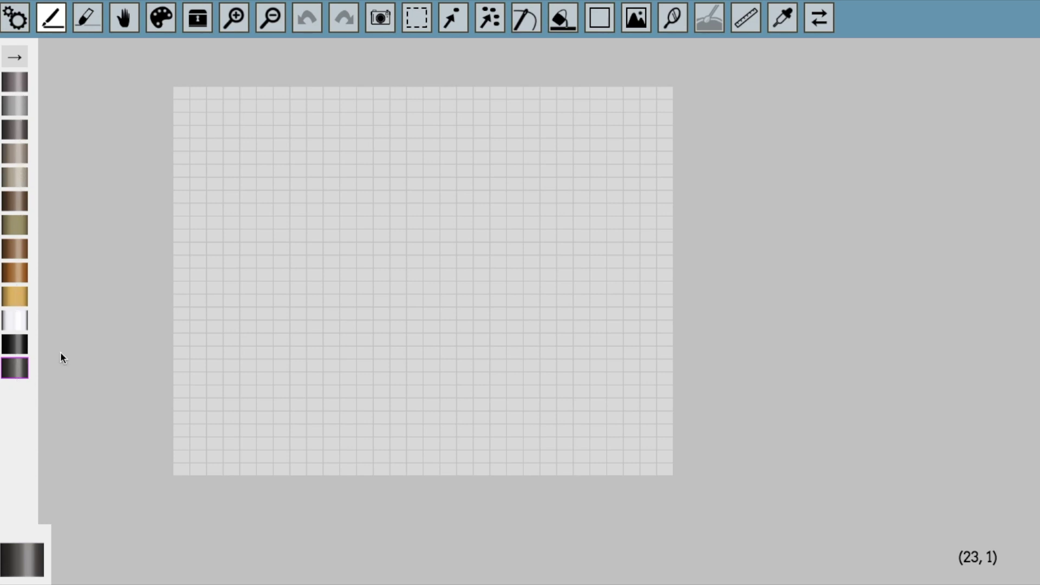
- Clear the default palette in palette settings, then go to the general Settings page
click(15, 18)
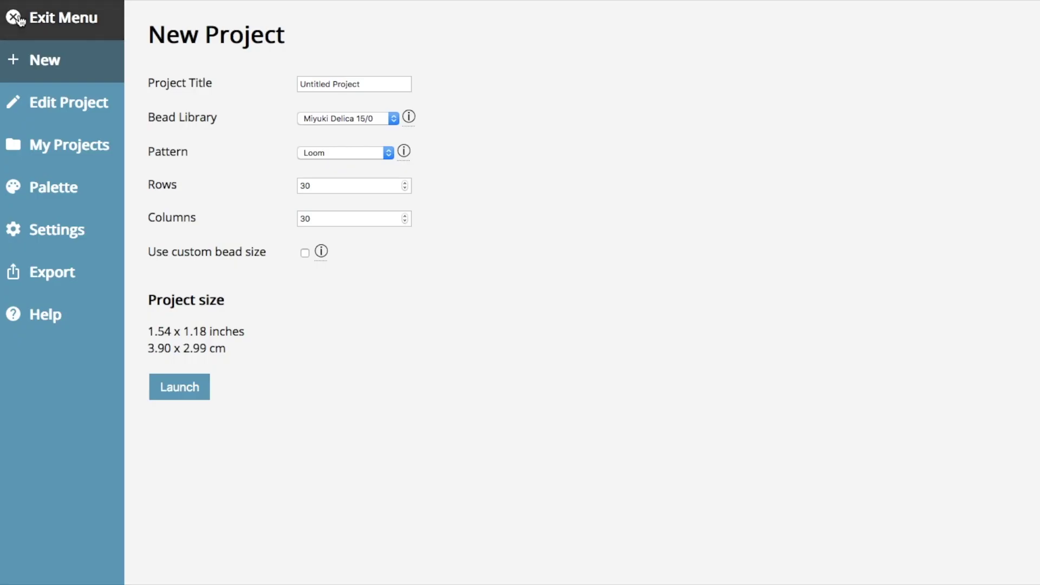
click(40, 187)
scroll(507, 428, down, 3)
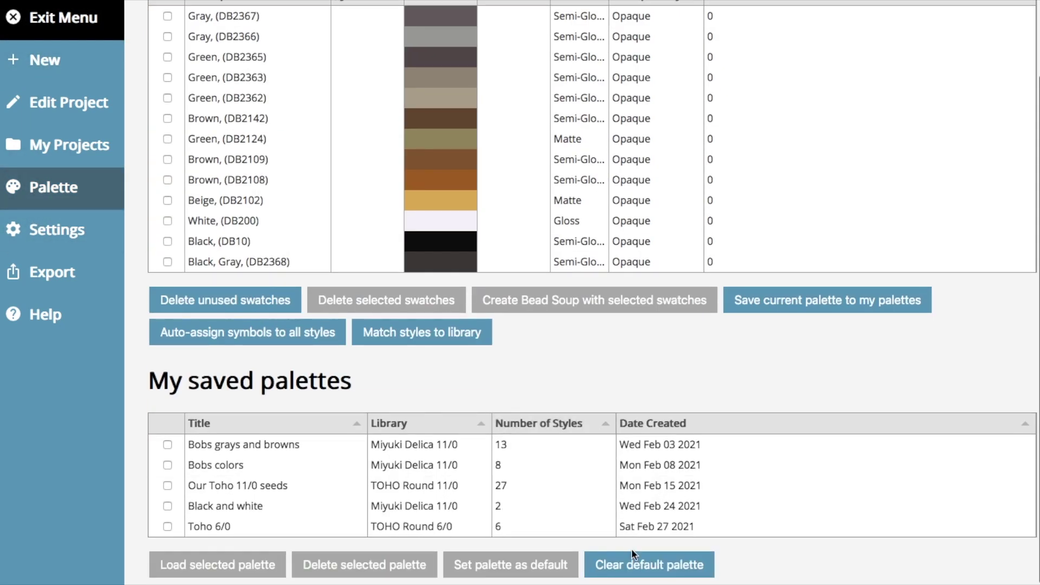
click(630, 567)
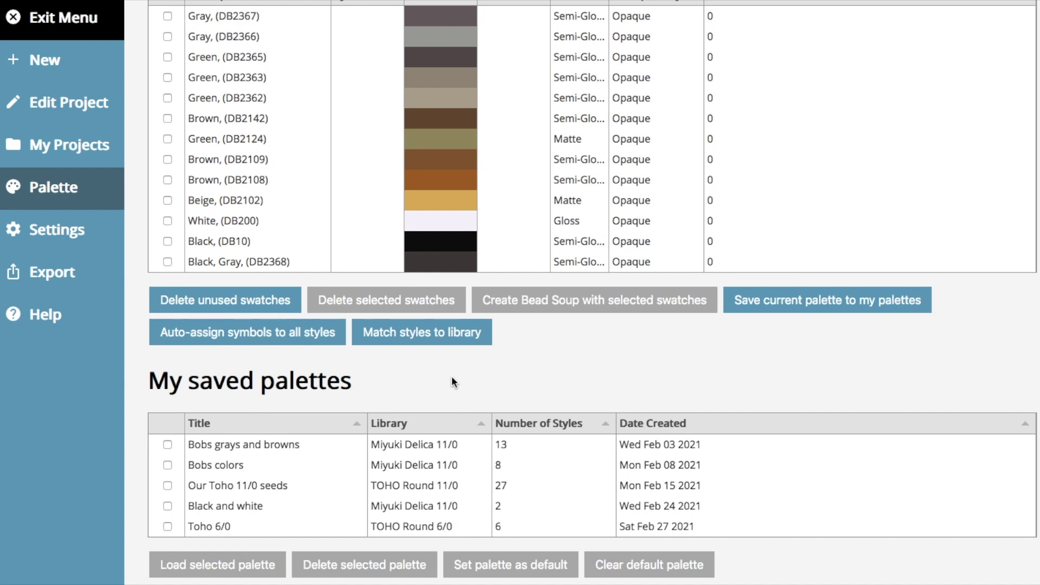
scroll(72, 229, up, 2)
click(72, 229)
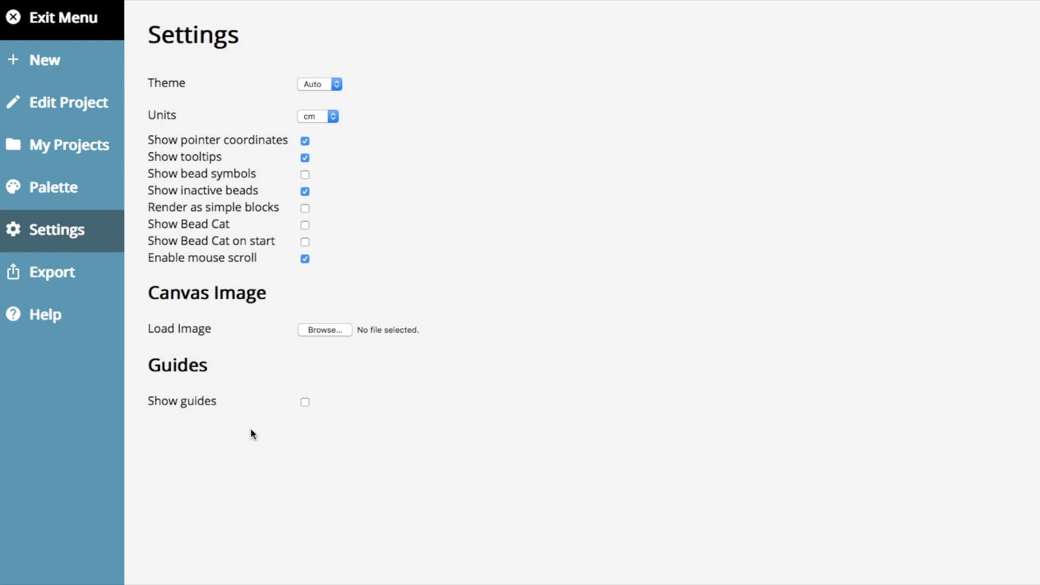
- Browse the Export page's Image, Text, Page and Beading tabs, then enable Split project into panels
click(81, 286)
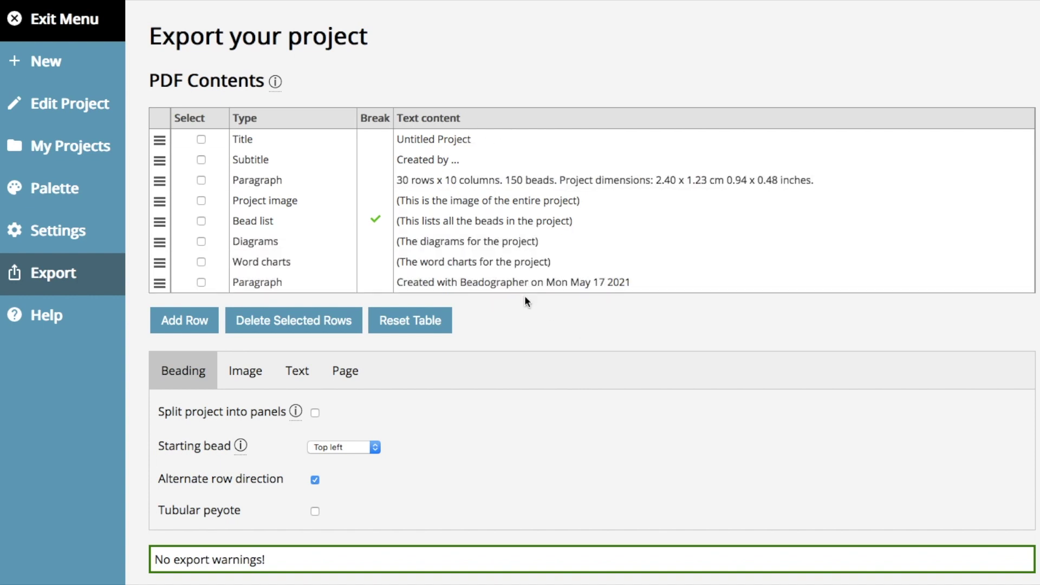
click(249, 386)
click(299, 383)
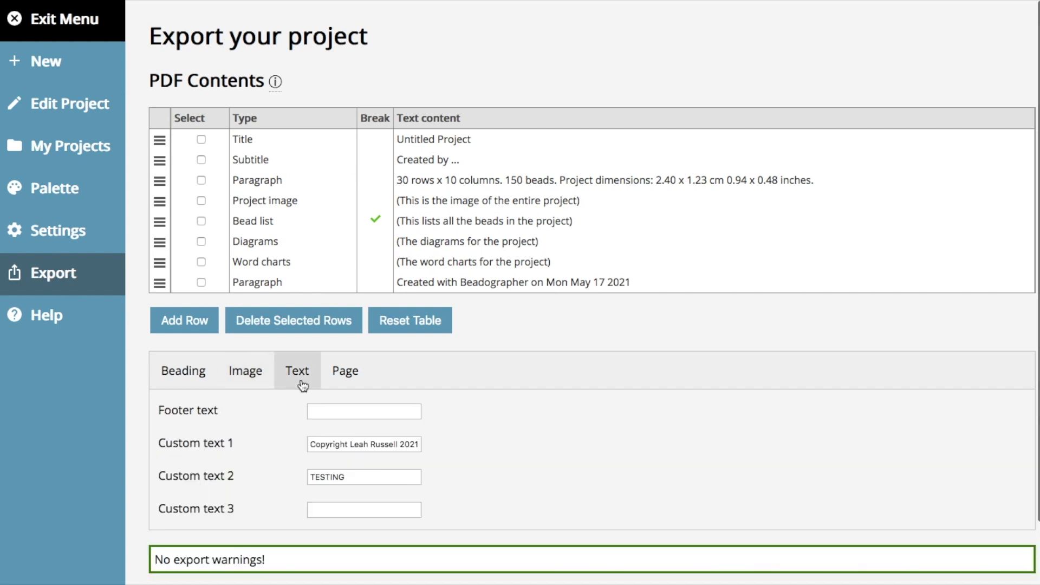
click(340, 381)
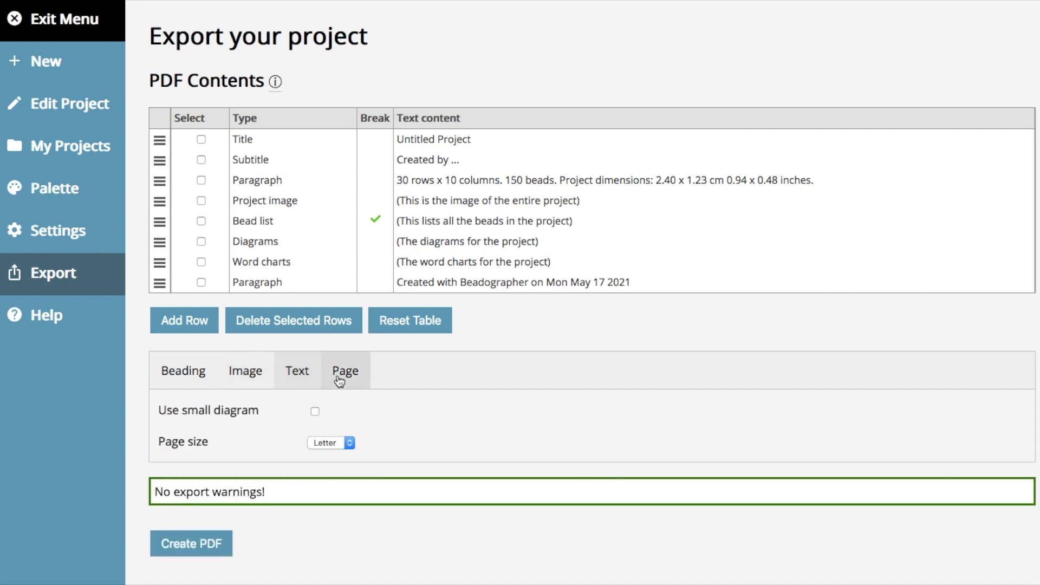
click(191, 375)
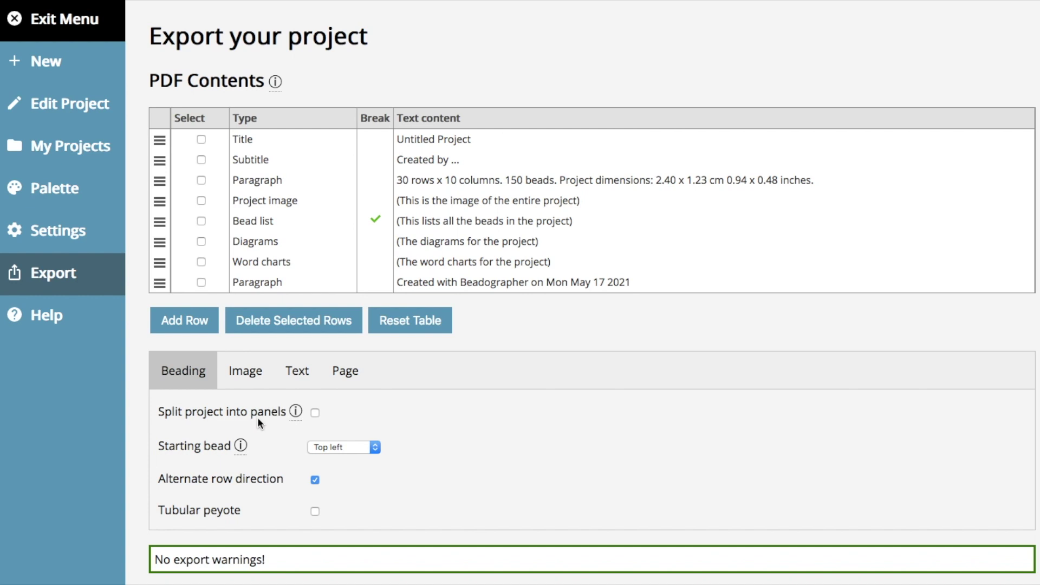
click(316, 412)
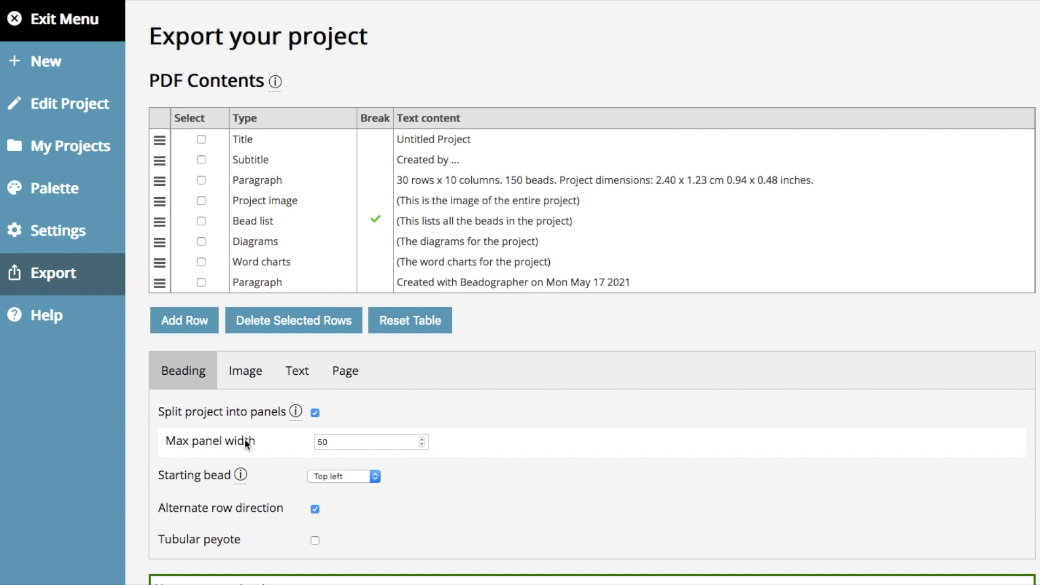
- Turn panel splitting back off and uncheck Use small diagram in the Page options
click(315, 413)
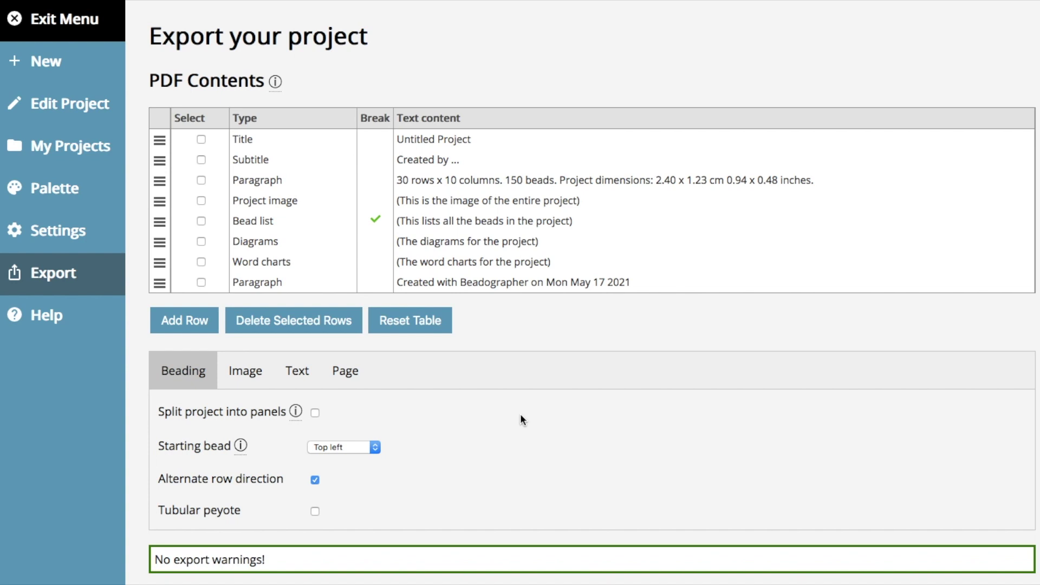
click(344, 371)
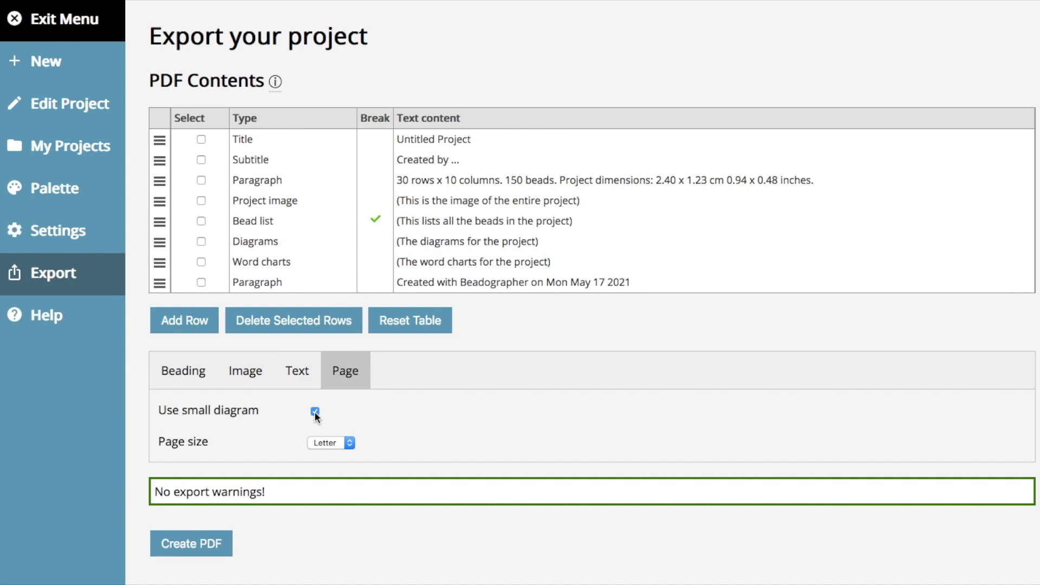
click(315, 412)
click(199, 381)
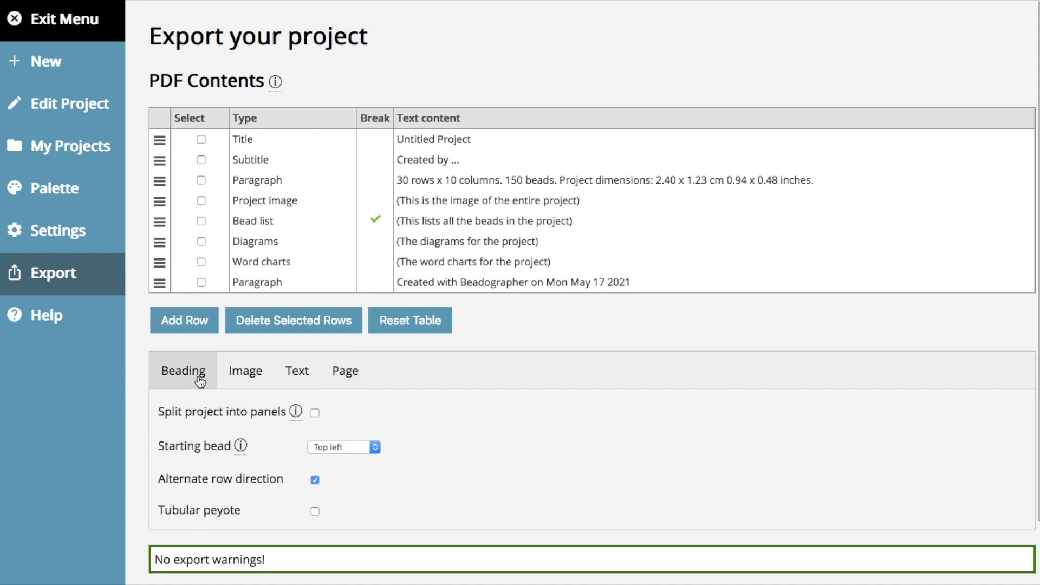
- Keep the starting bead at Top left and turn off alternate row direction
scroll(418, 419, down, 2)
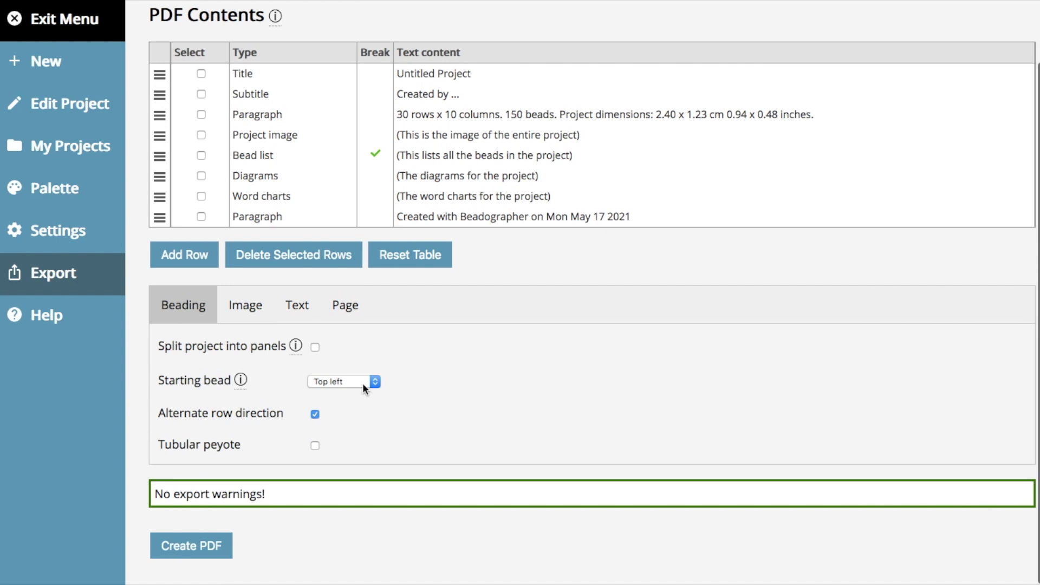
click(376, 382)
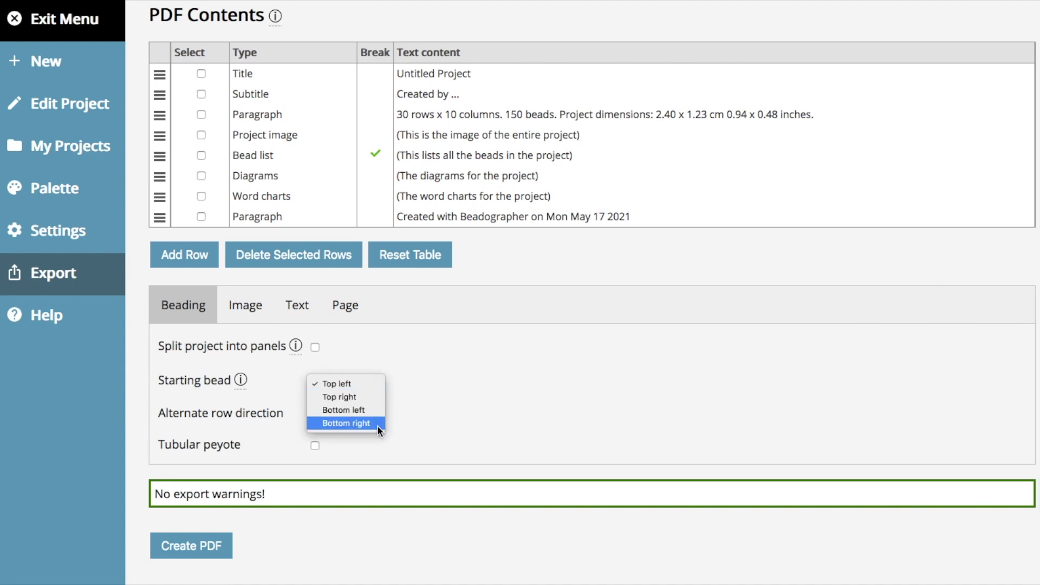
click(262, 395)
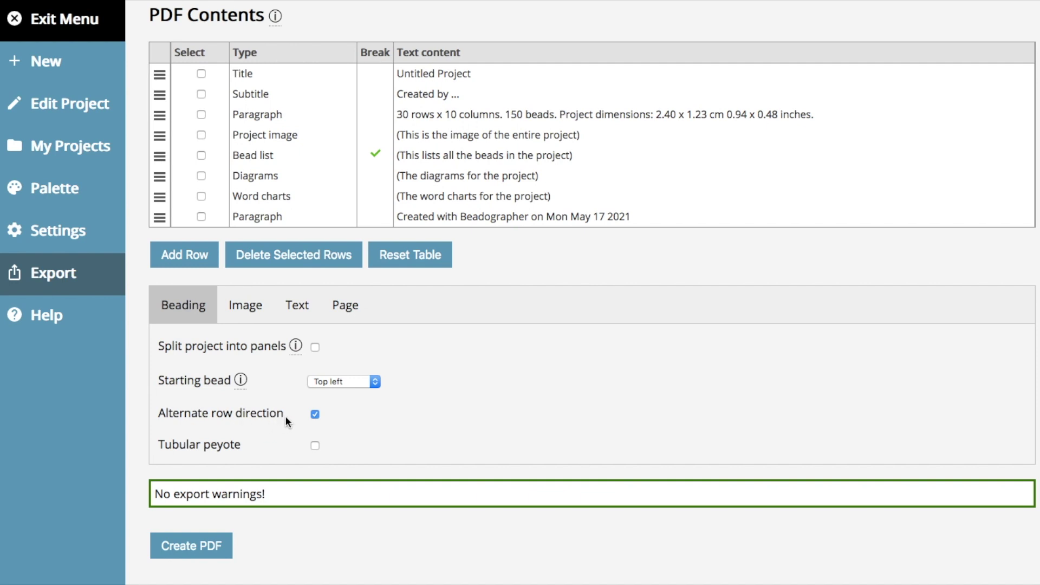
click(315, 414)
click(97, 21)
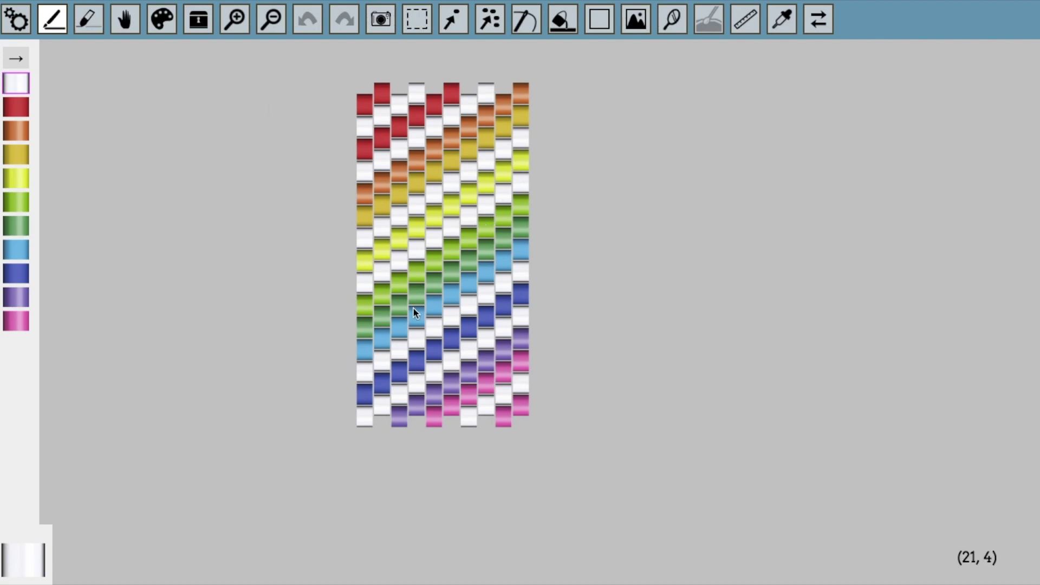
- Back in the export settings, switch the pattern to tubular peyote
click(18, 22)
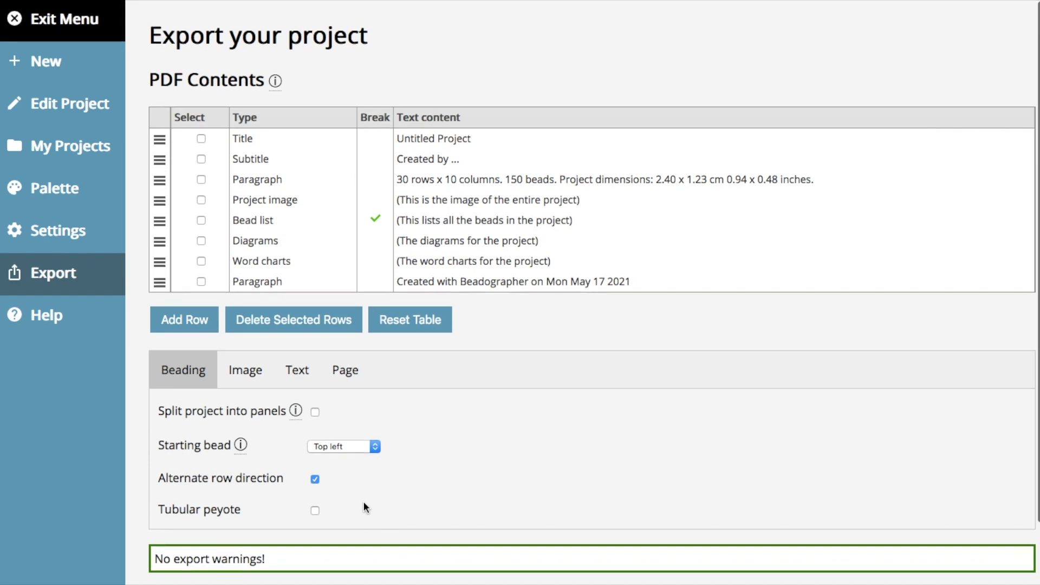
scroll(364, 504, down, 2)
click(315, 446)
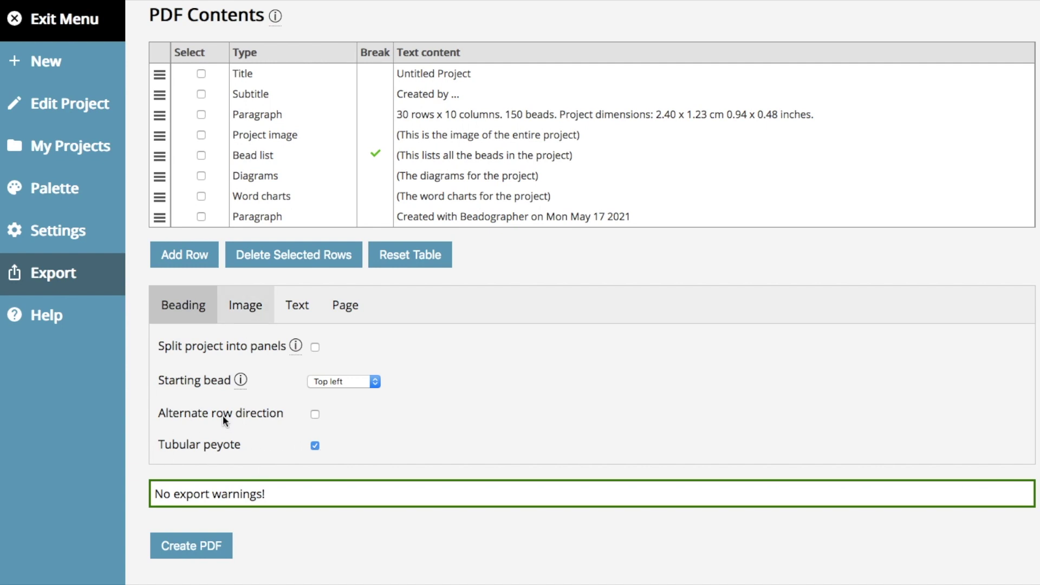
click(242, 303)
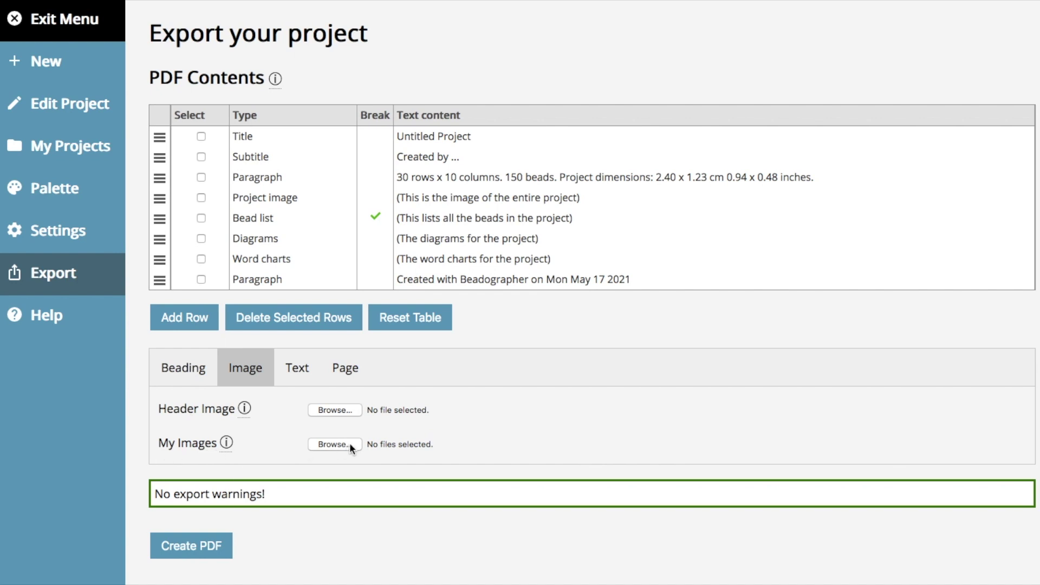
- Add the bead colors and beaded bear images, placing them below Subtitle and Project image
click(334, 444)
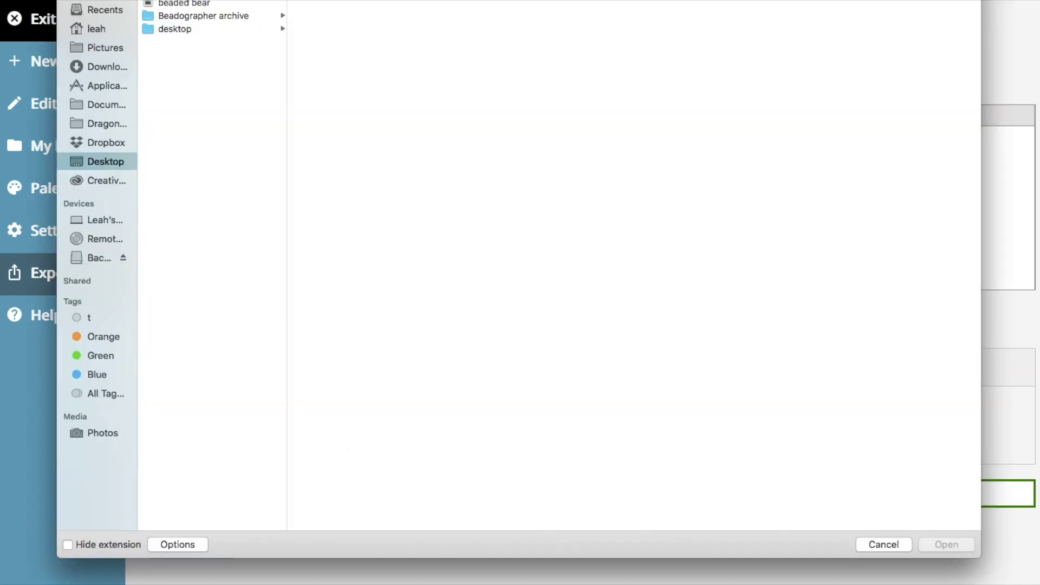
drag(289, 1, 289, 25)
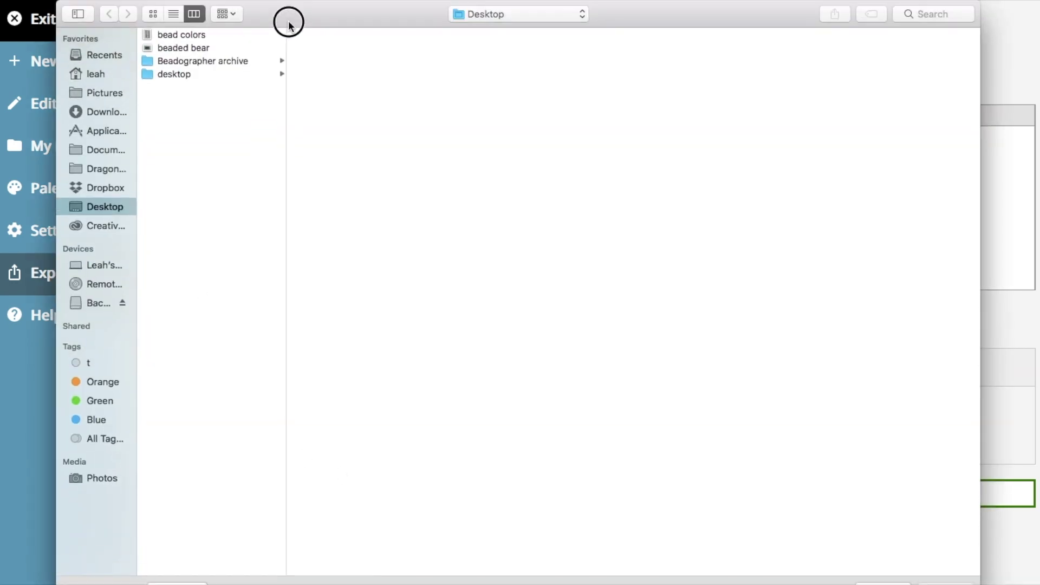
click(182, 34)
shift+click(194, 47)
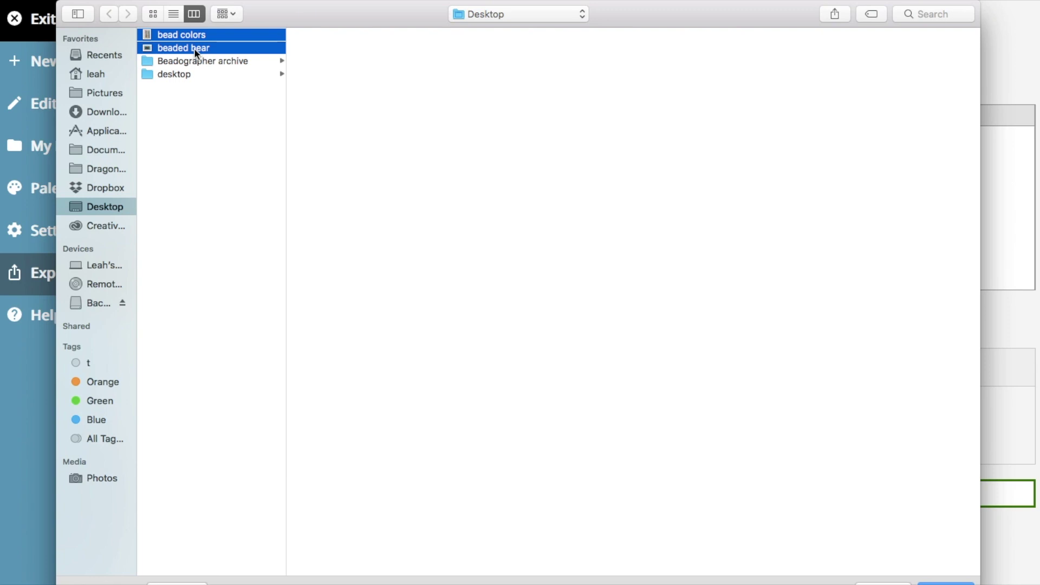
drag(314, 8, 303, 0)
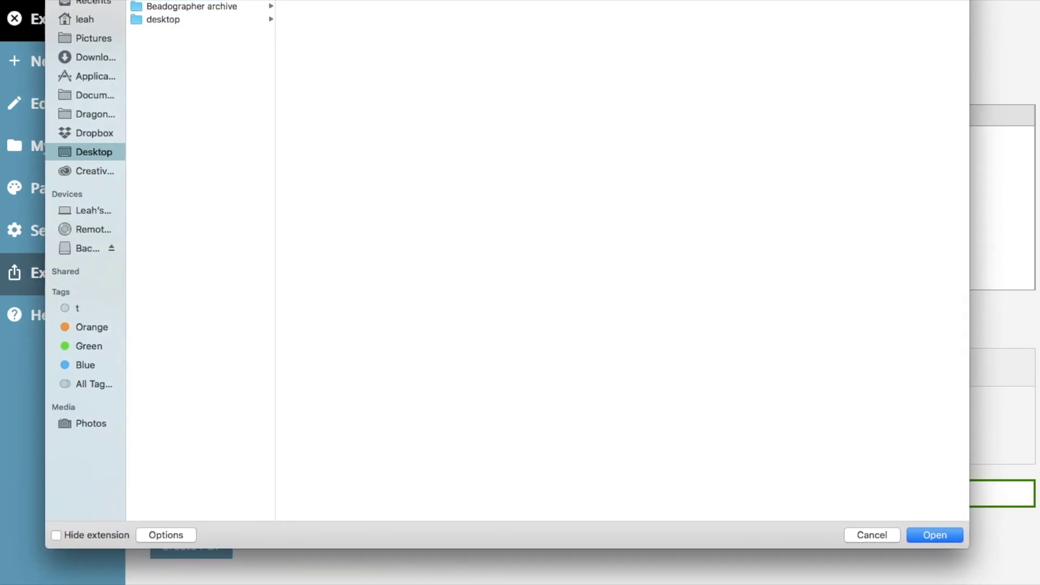
click(928, 532)
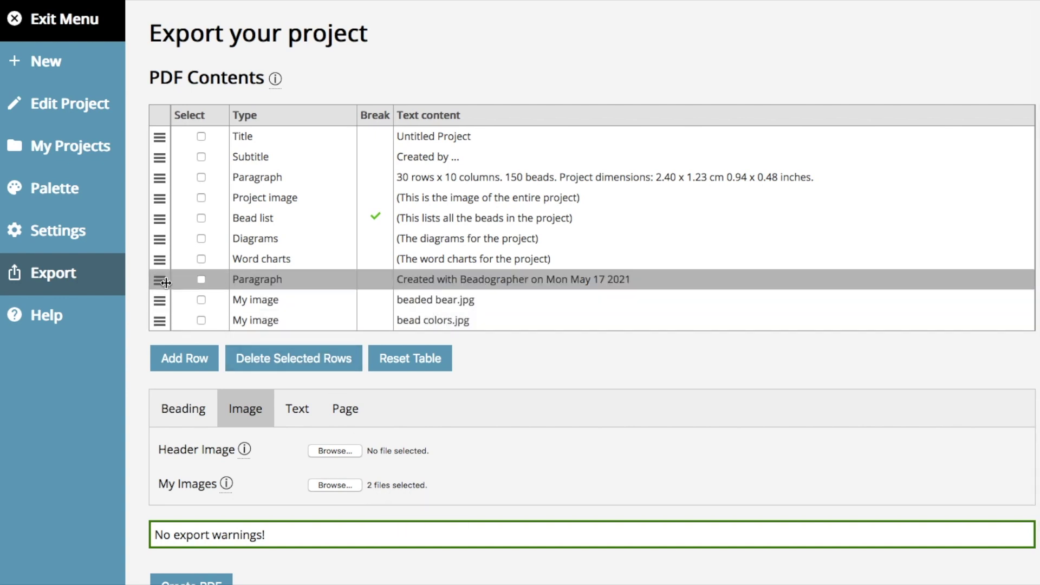
drag(158, 299, 150, 170)
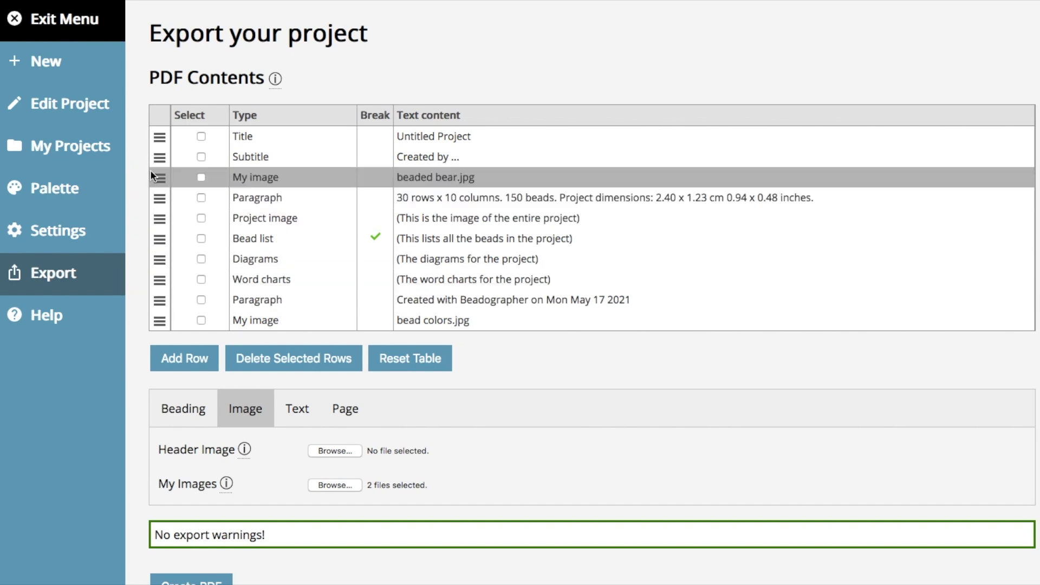
drag(160, 329, 157, 209)
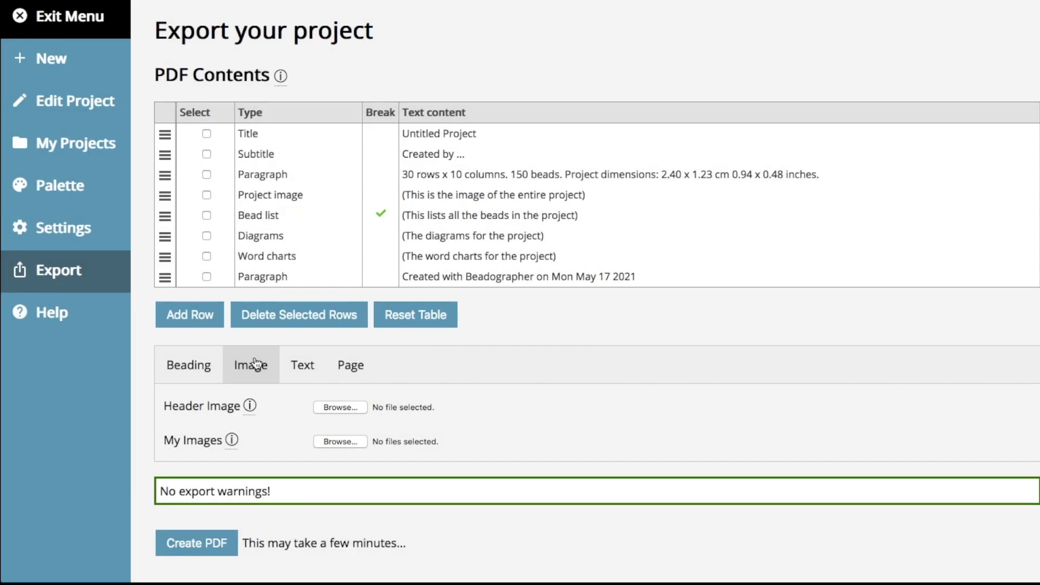
- Append a Custom text 1 row to the PDF contents and reposition it in the table
click(302, 366)
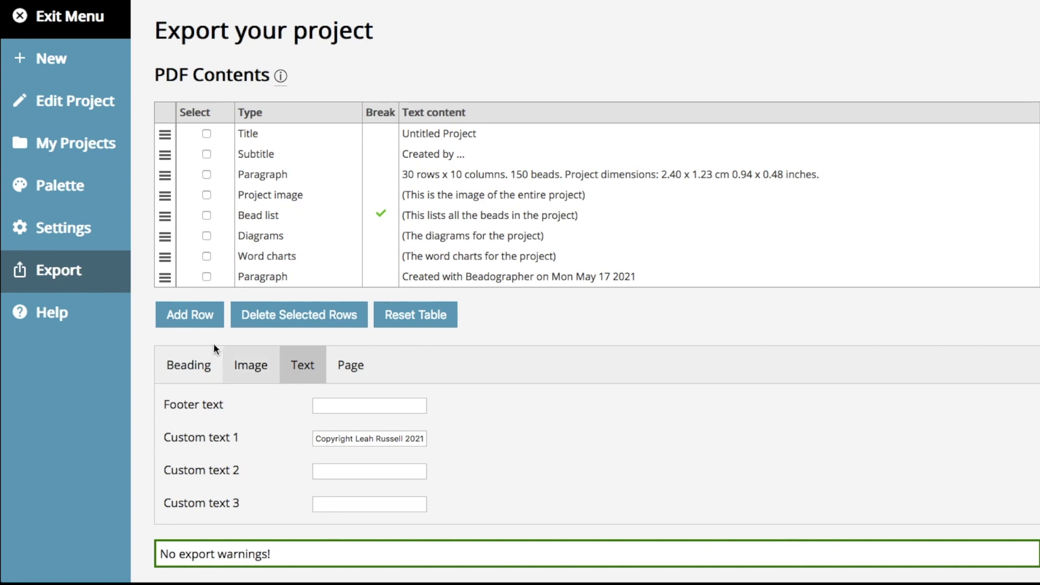
click(200, 322)
click(257, 304)
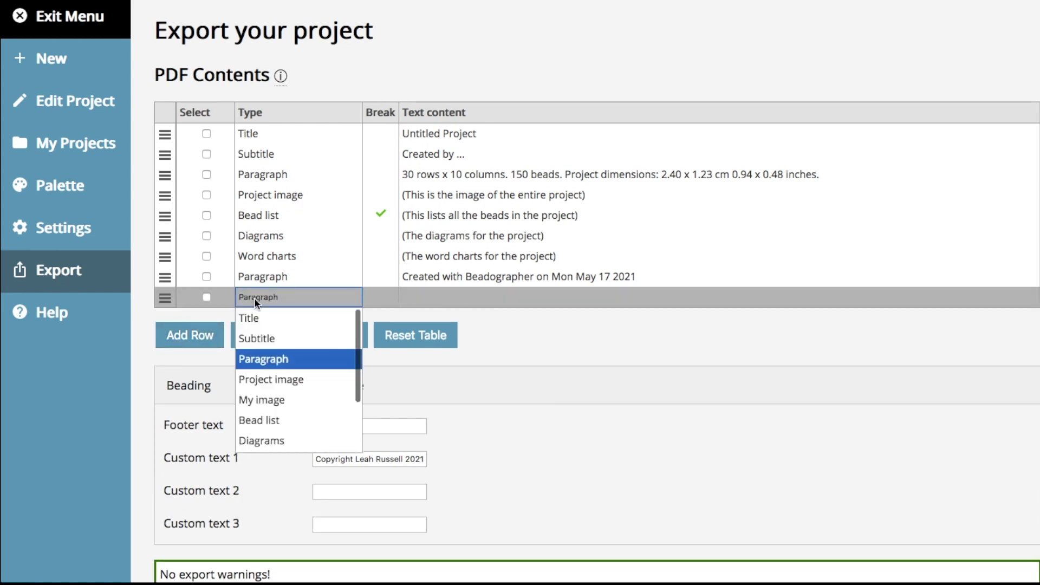
scroll(287, 428, down, 1)
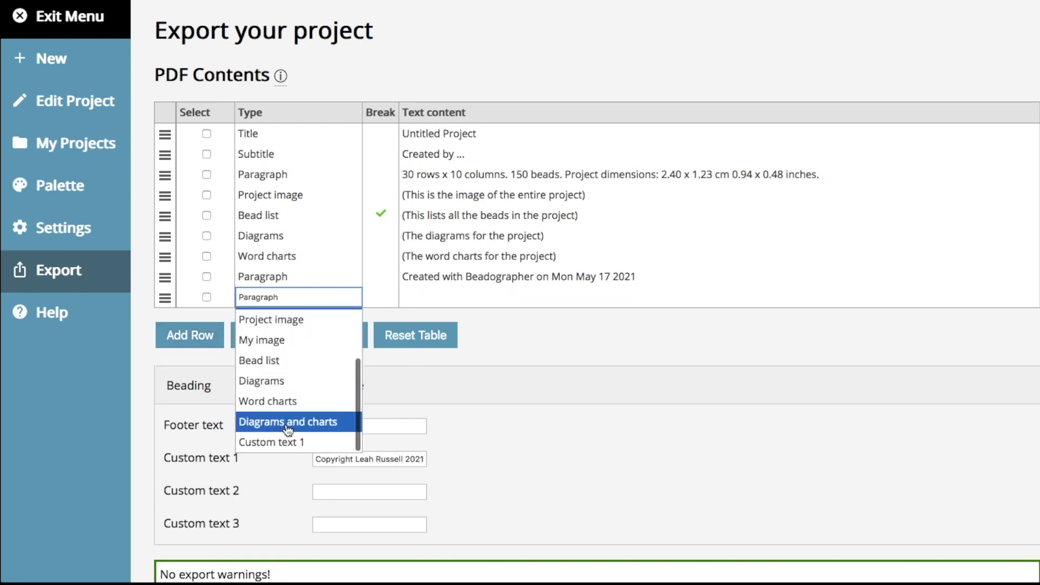
click(259, 440)
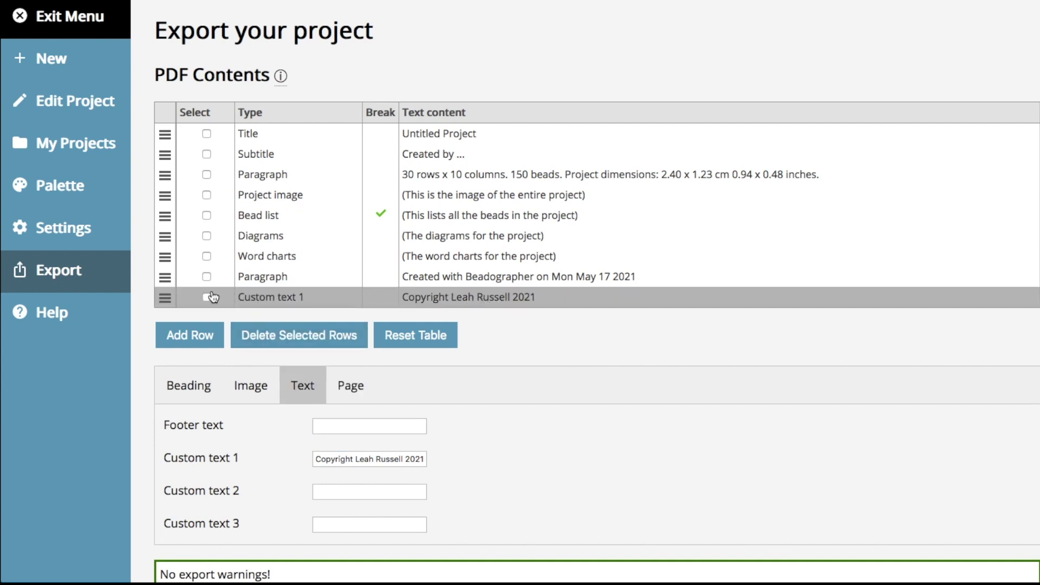
mouse_move(166, 305)
mouse_down()
mouse_move(147, 209)
mouse_move(168, 297)
mouse_up()
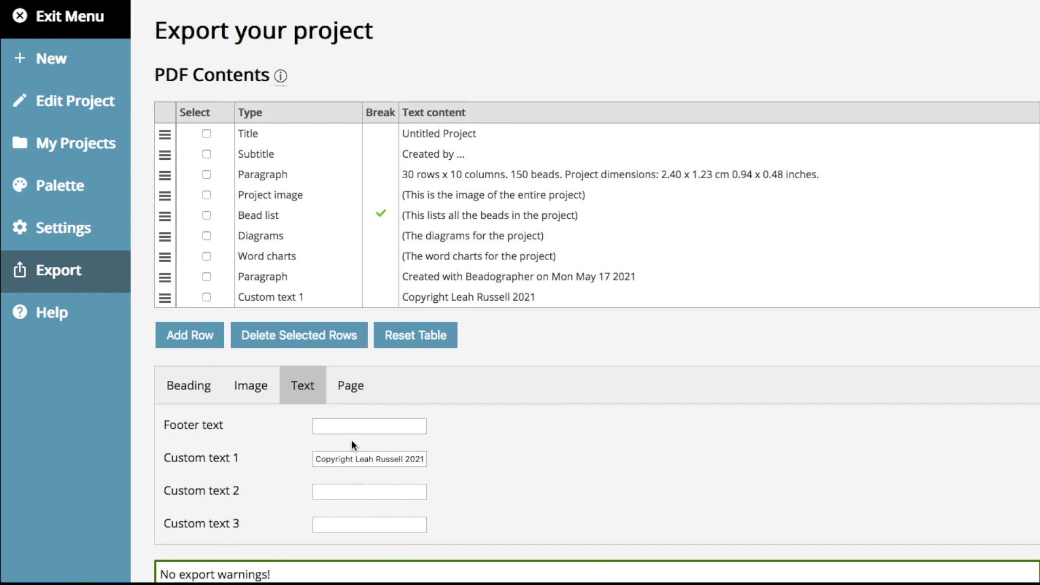
click(350, 422)
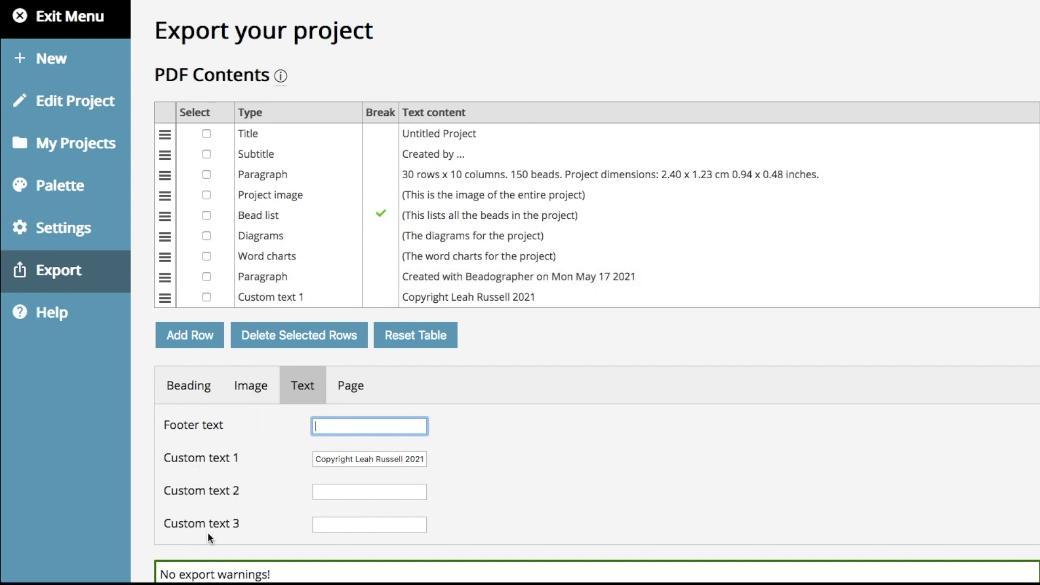
- Enter 'Happy Beading!' as Custom text 2
click(346, 491)
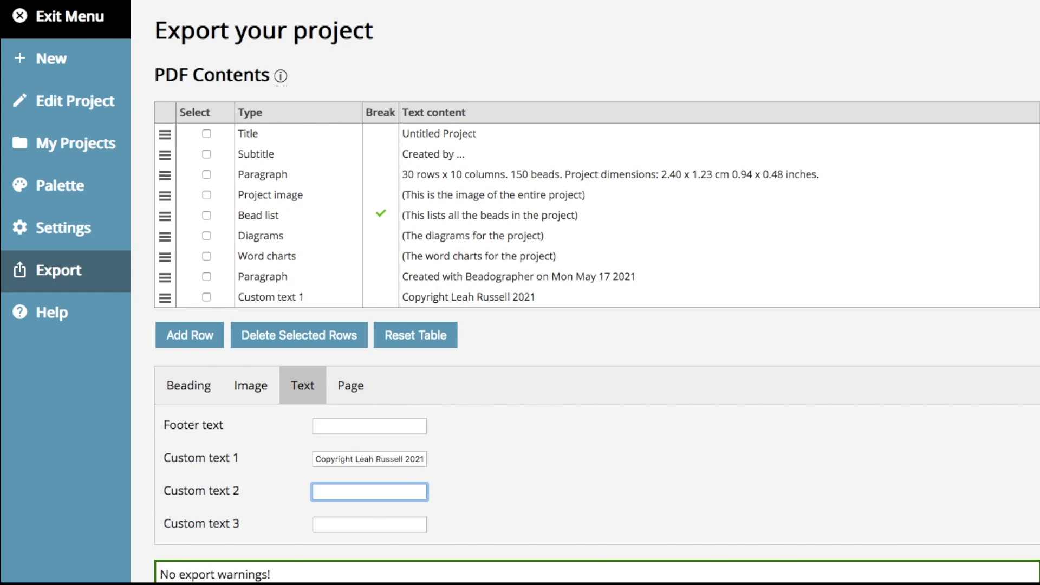
text(Happy Beading!)
click(455, 480)
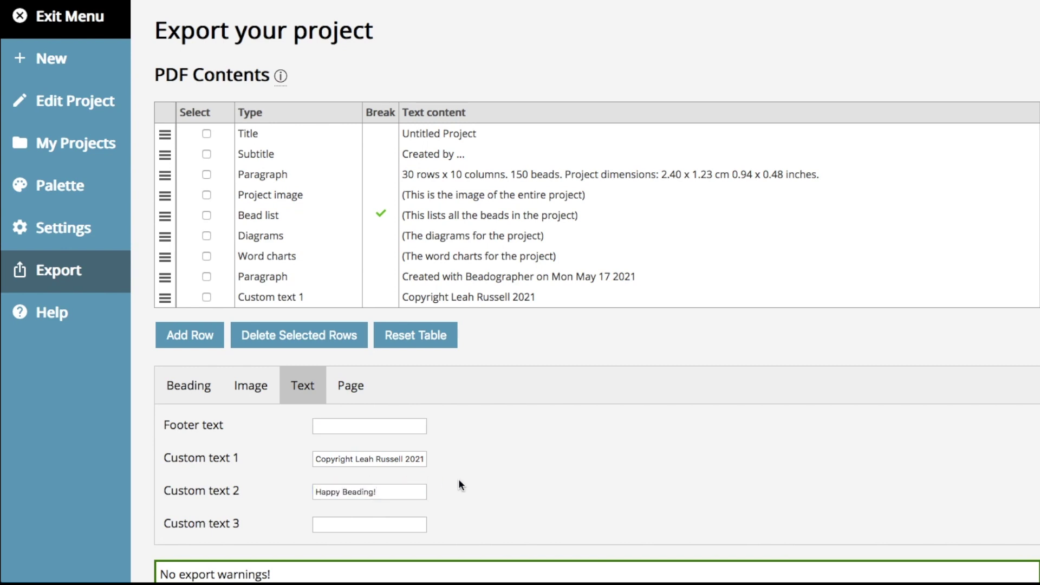
- Add a new final PDF contents row set to Custom text 2
click(200, 334)
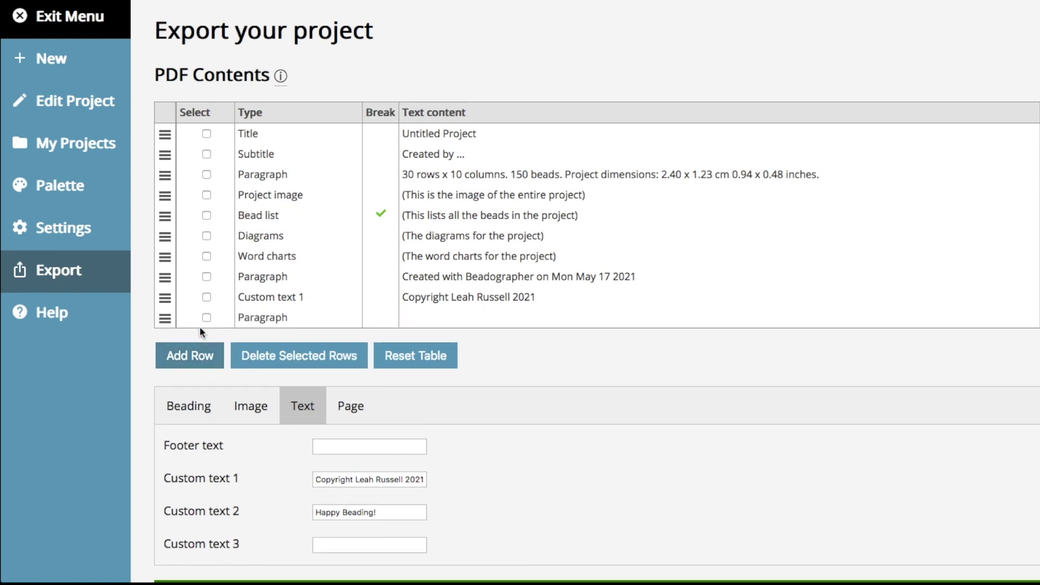
click(260, 317)
scroll(276, 445, down, 3)
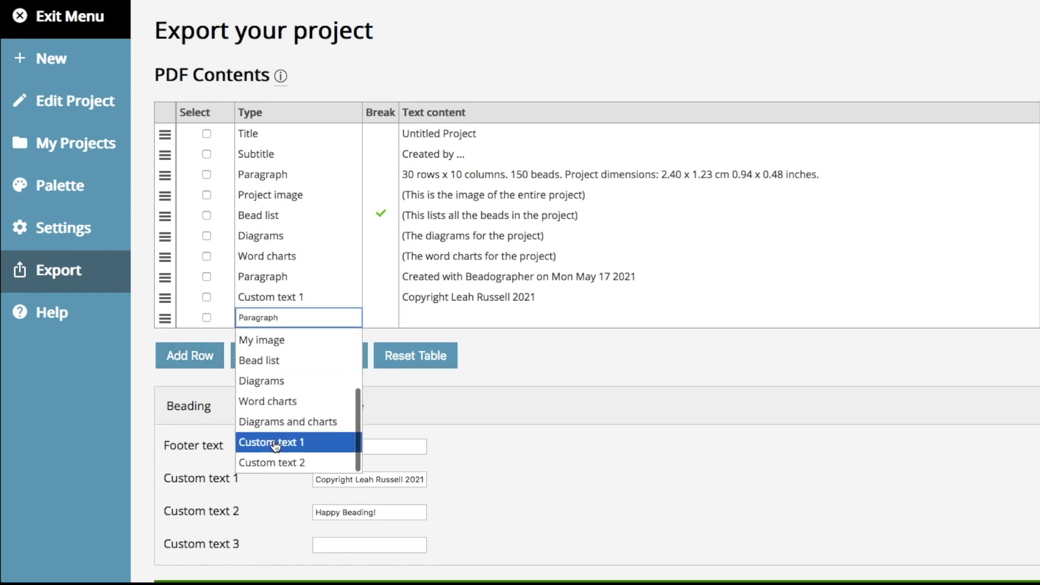
click(271, 463)
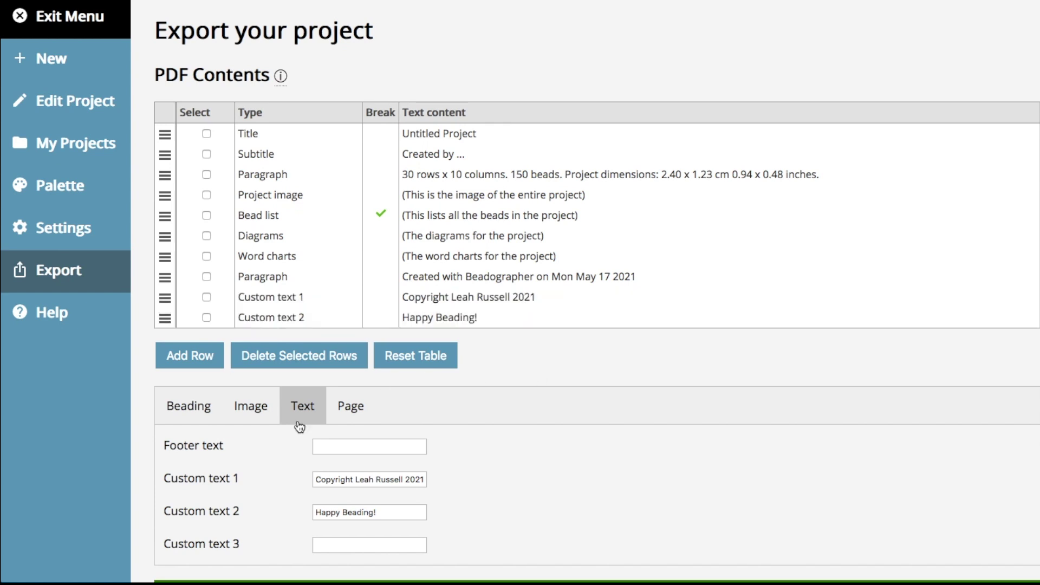
scroll(487, 504, down, 2)
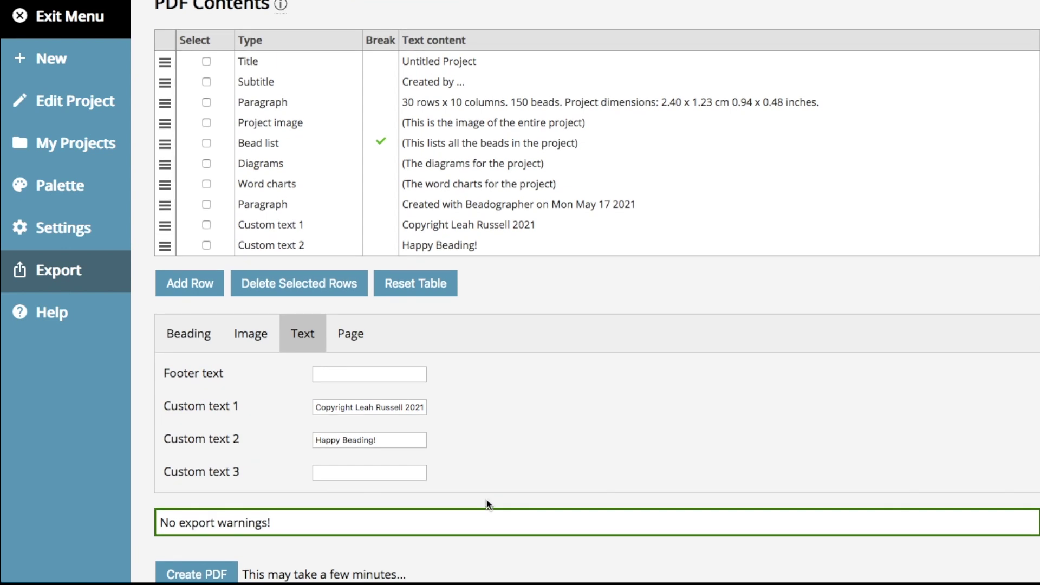
click(355, 334)
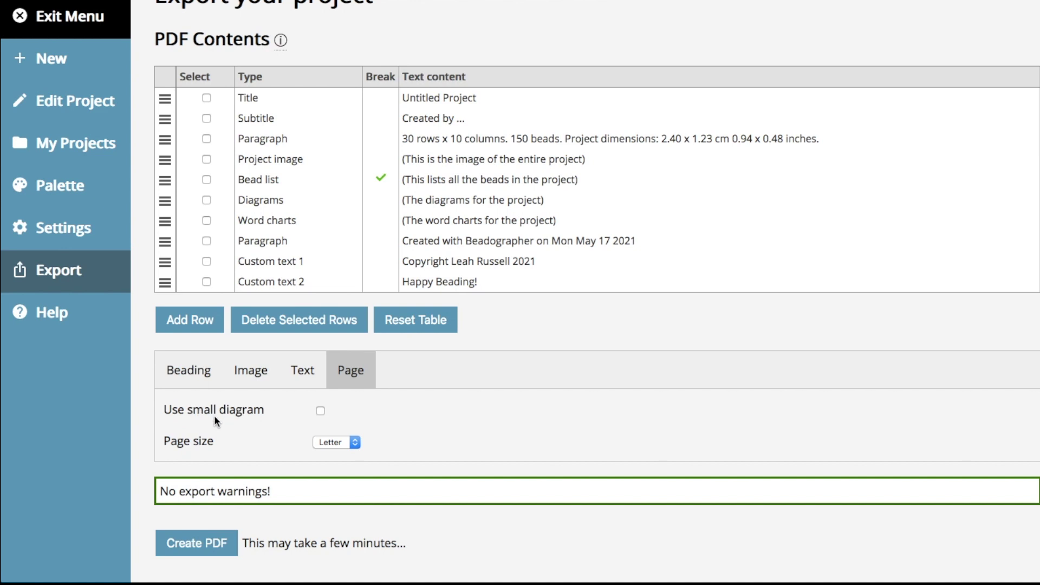
- Check the available page sizes, then go to the Help page
click(355, 443)
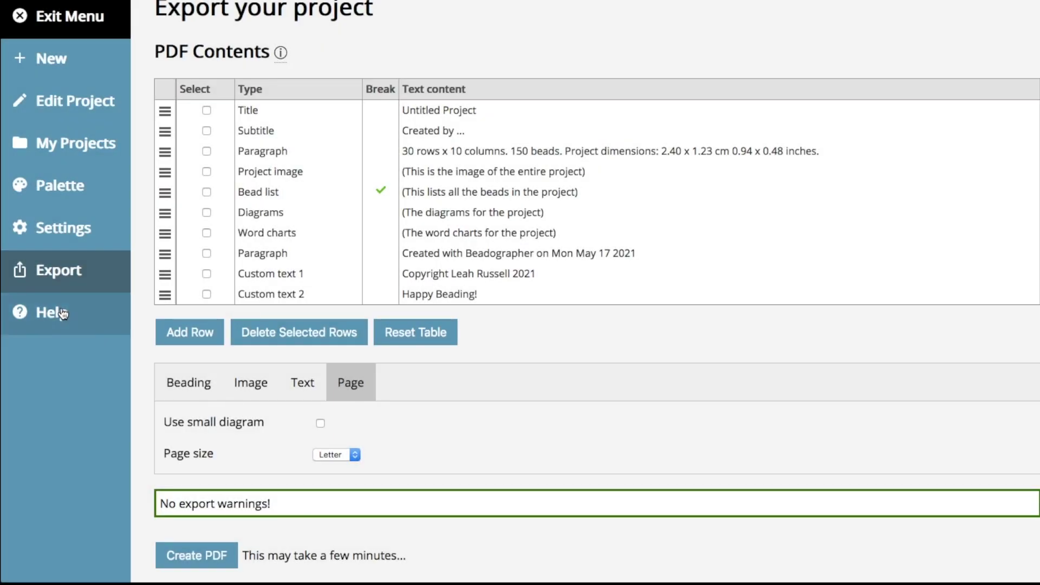
click(63, 313)
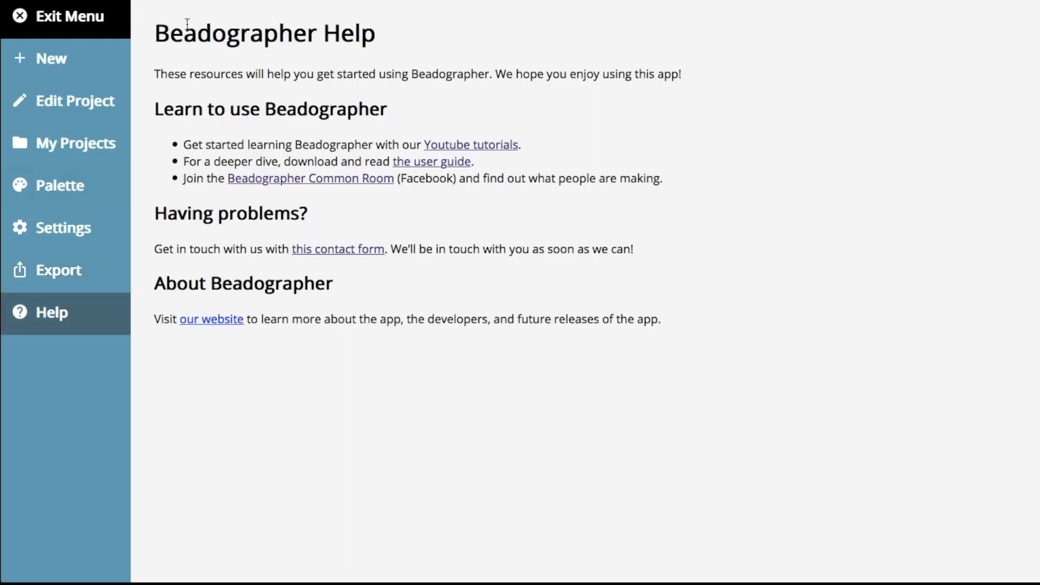